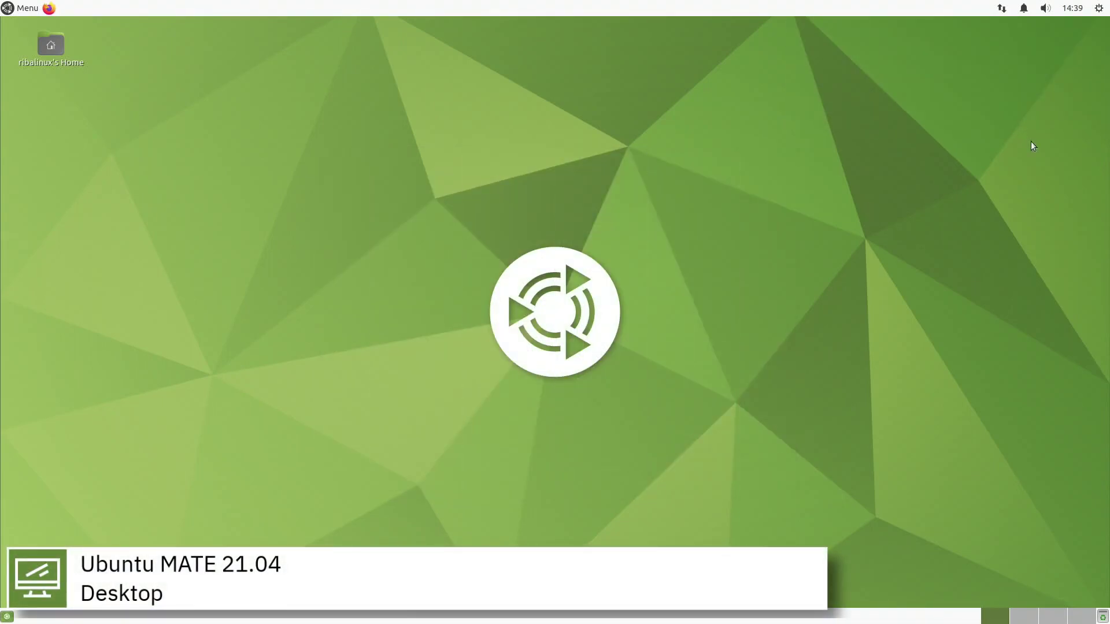
- Bring up the Switch Off prompt from the gear menu and cancel it
click(1096, 10)
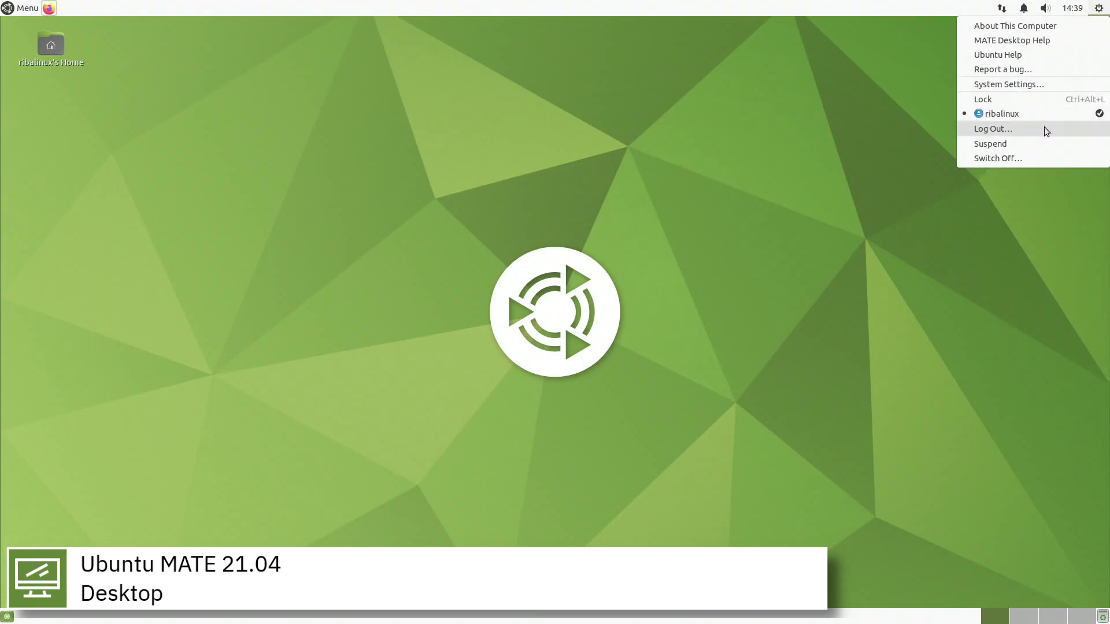
click(1039, 157)
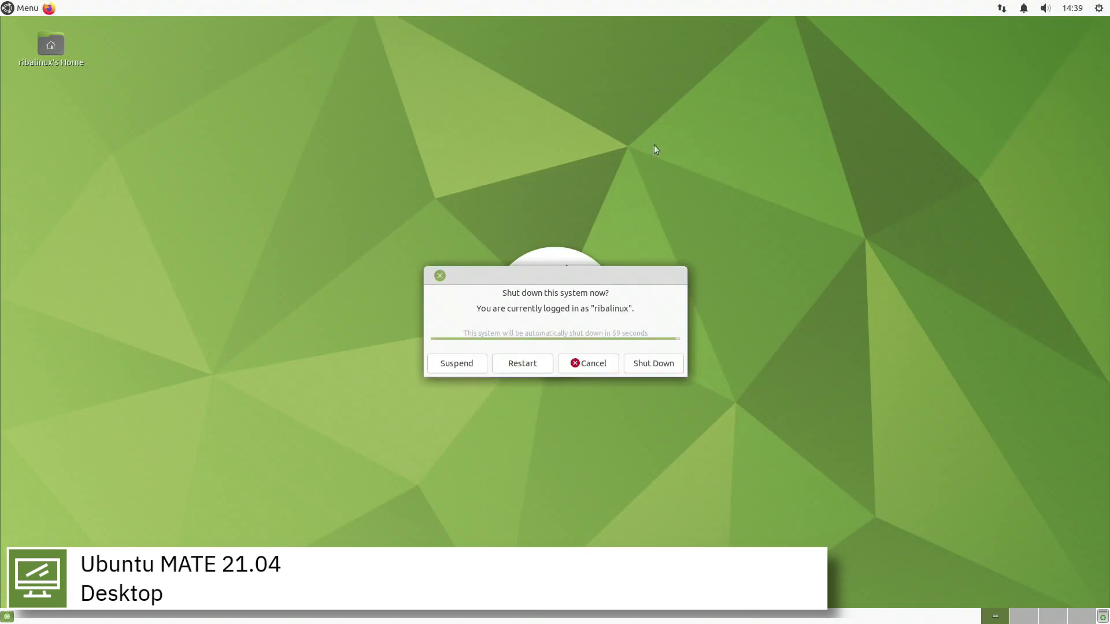
click(575, 365)
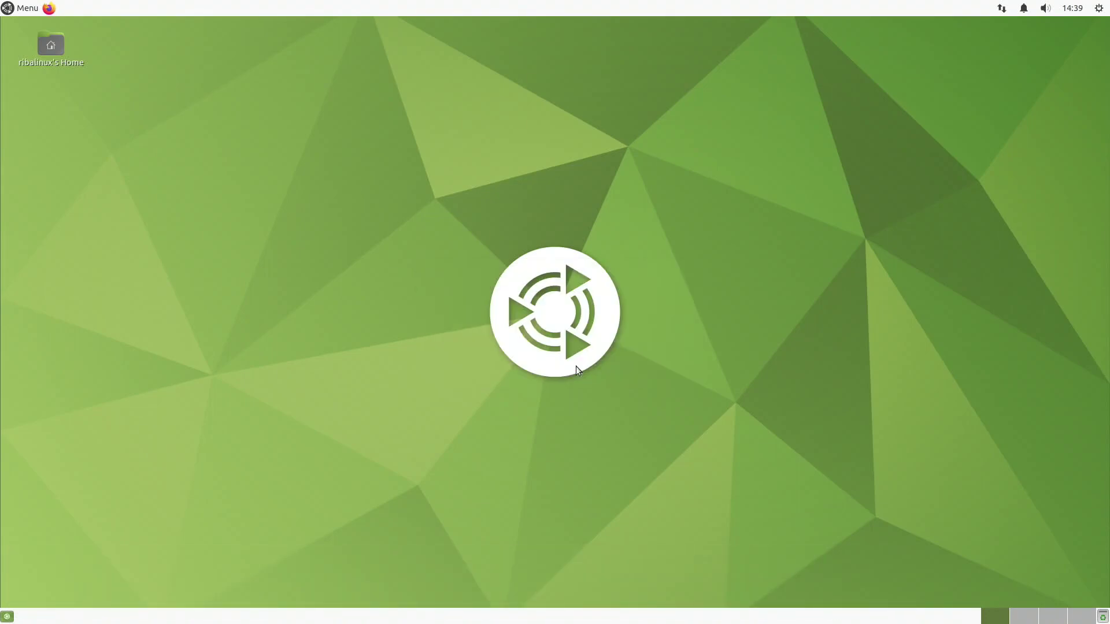
- Check today's date in the clock calendar, then raise the sound volume
click(1066, 10)
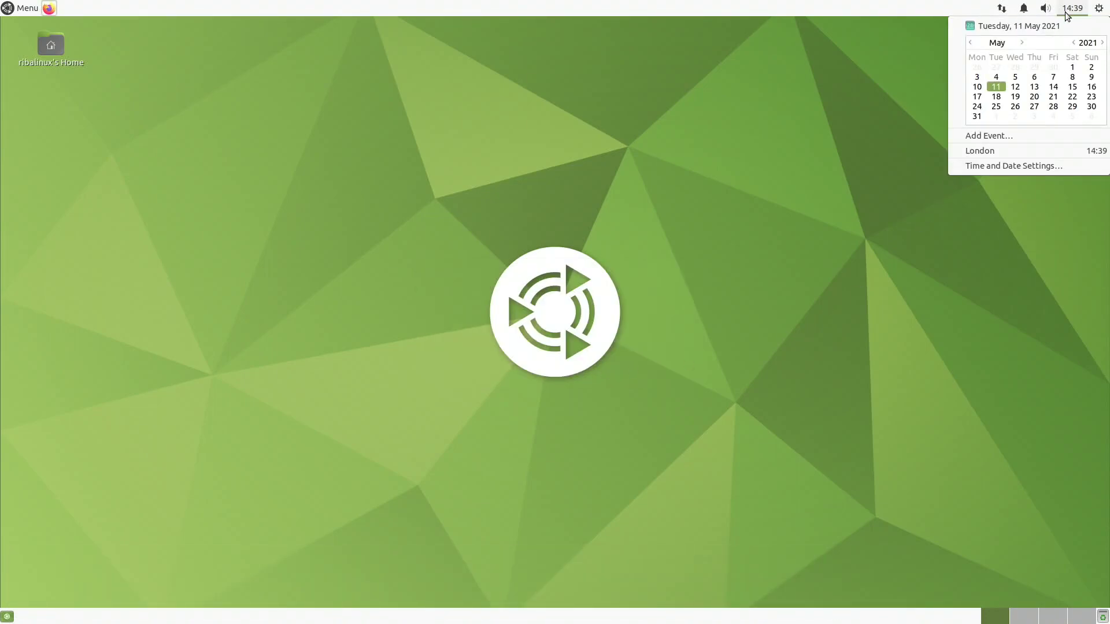
click(1066, 11)
click(1045, 8)
drag(1013, 48, 1059, 44)
click(1044, 8)
- Look at the notifications menu, network connections menu and desktop context menu
click(1025, 9)
click(1028, 13)
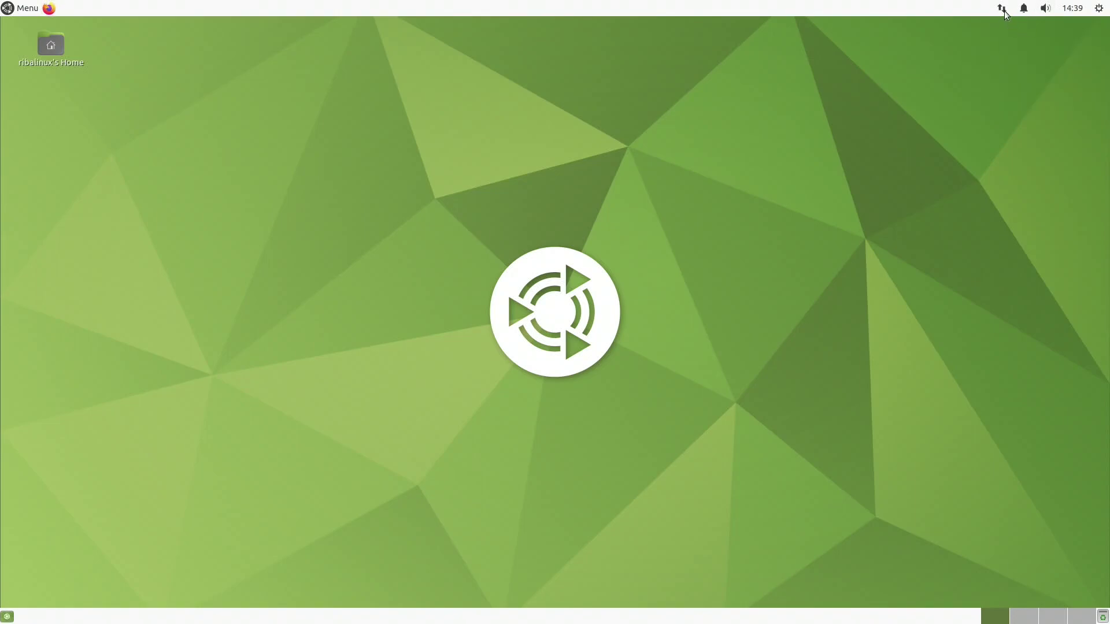
click(1003, 10)
click(1003, 12)
right_click(253, 118)
click(140, 226)
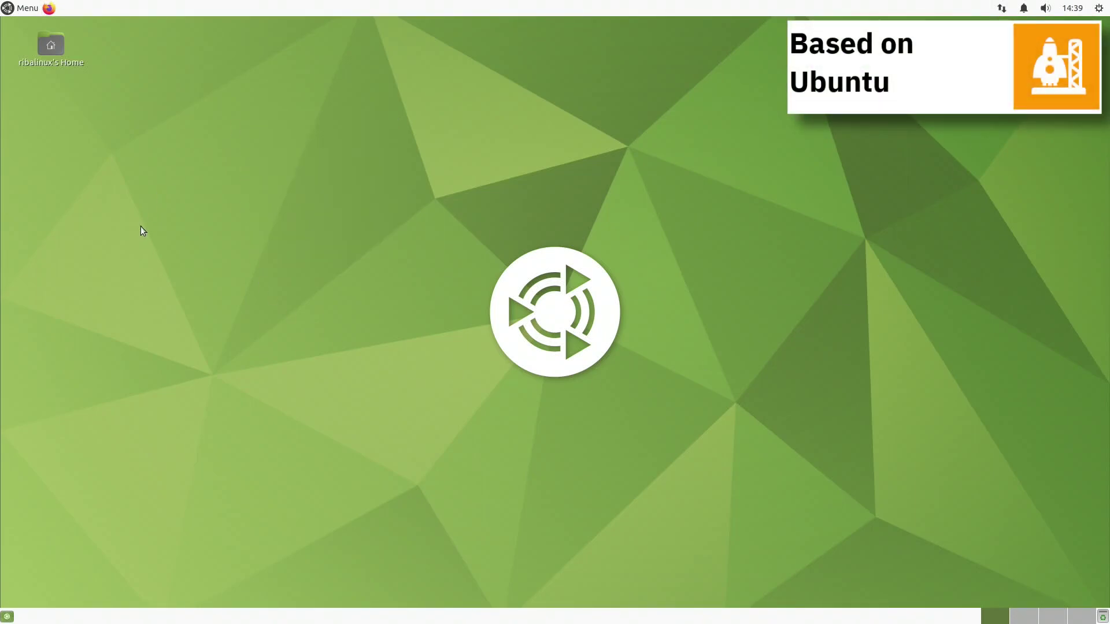
- Launch MATE Terminal by searching 'term', then open the Home folder in Caja over it
click(7, 9)
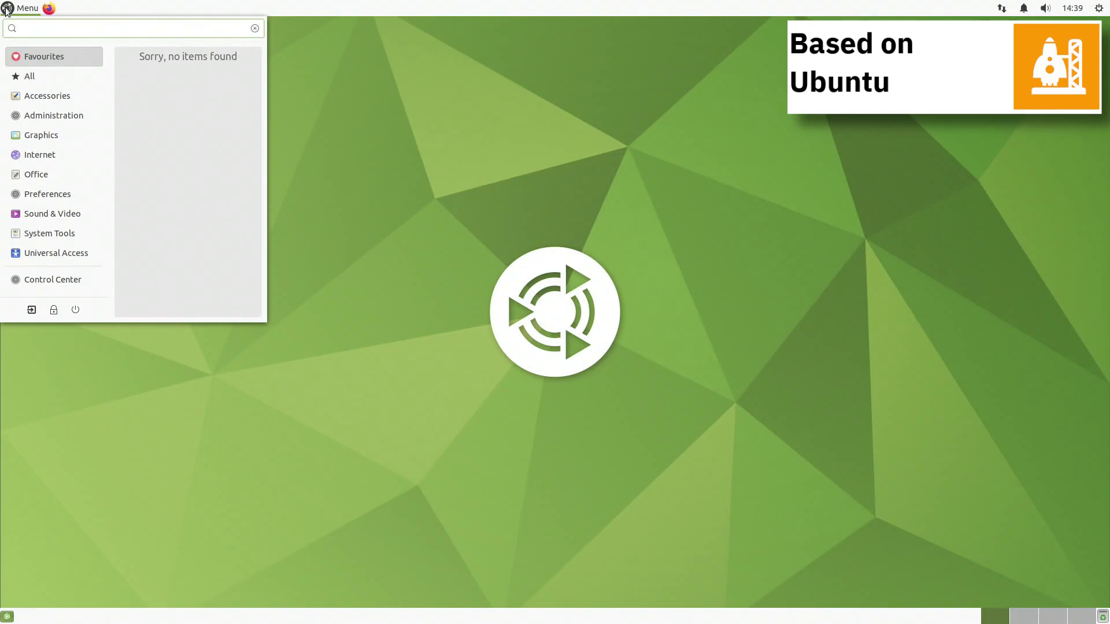
text(term)
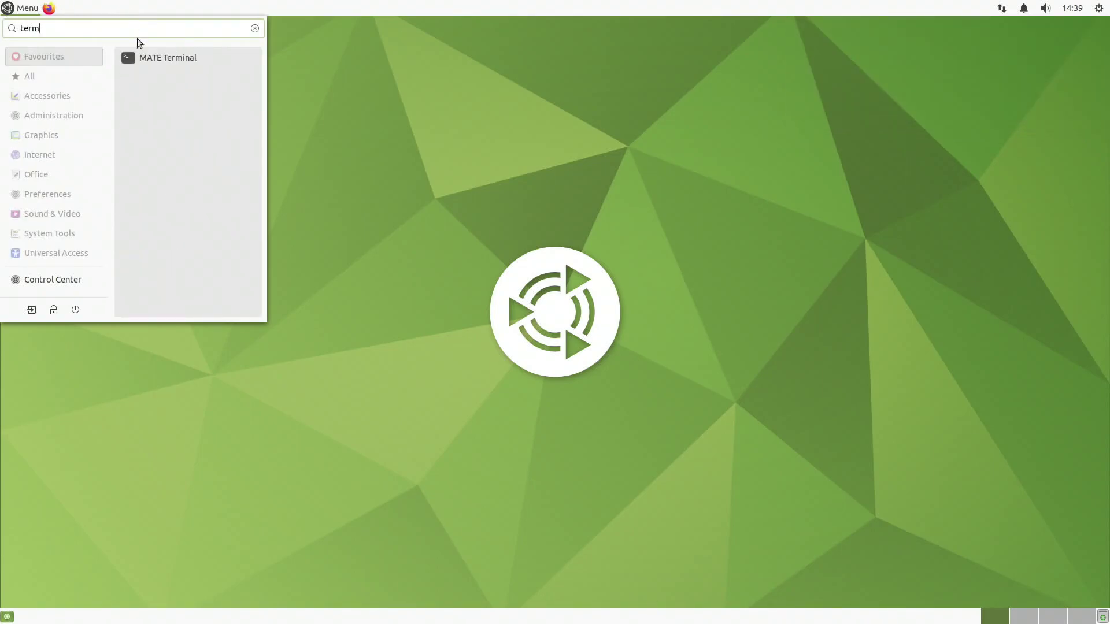
click(143, 54)
drag(376, 34, 378, 152)
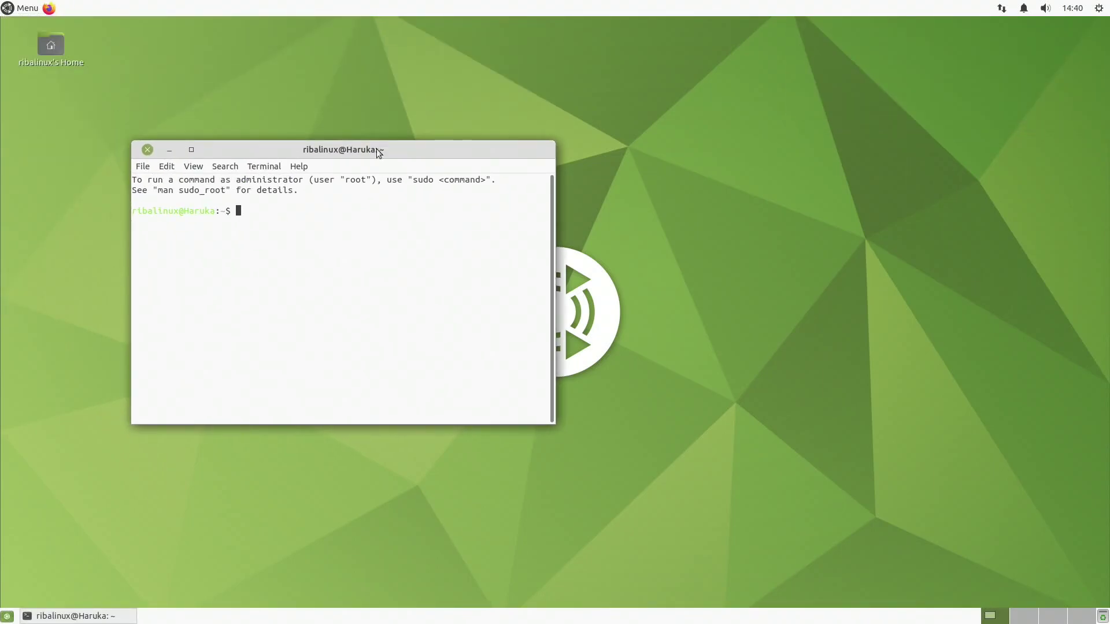
double_click(56, 44)
drag(841, 150, 535, 195)
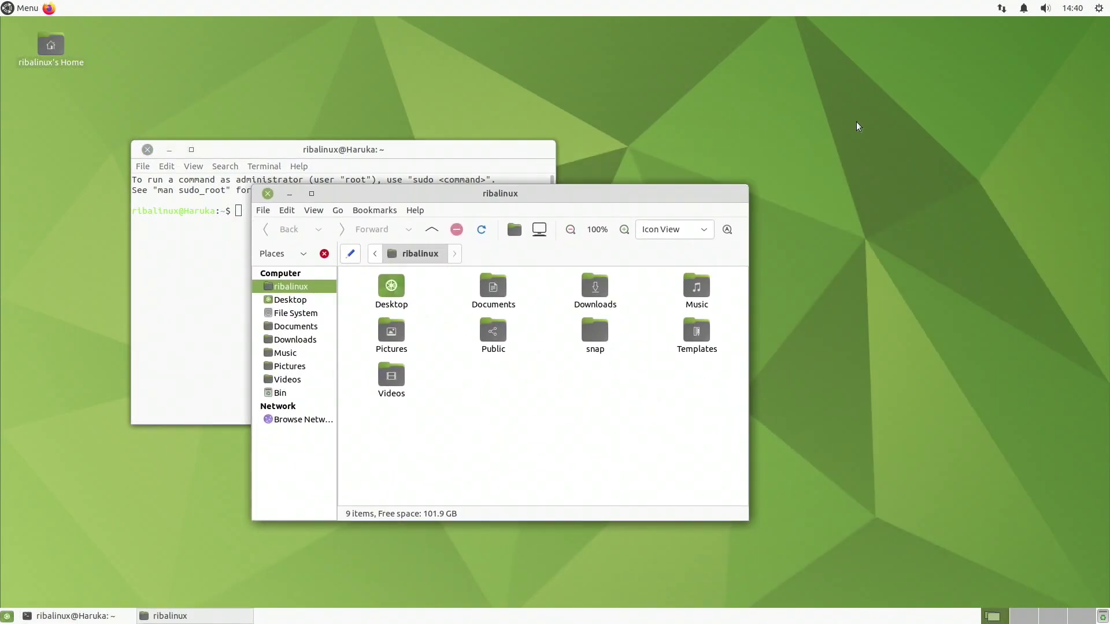
- Switch to the terminal with Alt+Tab and tile it to one half of the screen
key(alt+Tab)
key(alt+Tab)
key(alt+Tab)
drag(302, 158, 1, 234)
drag(596, 193, 1107, 249)
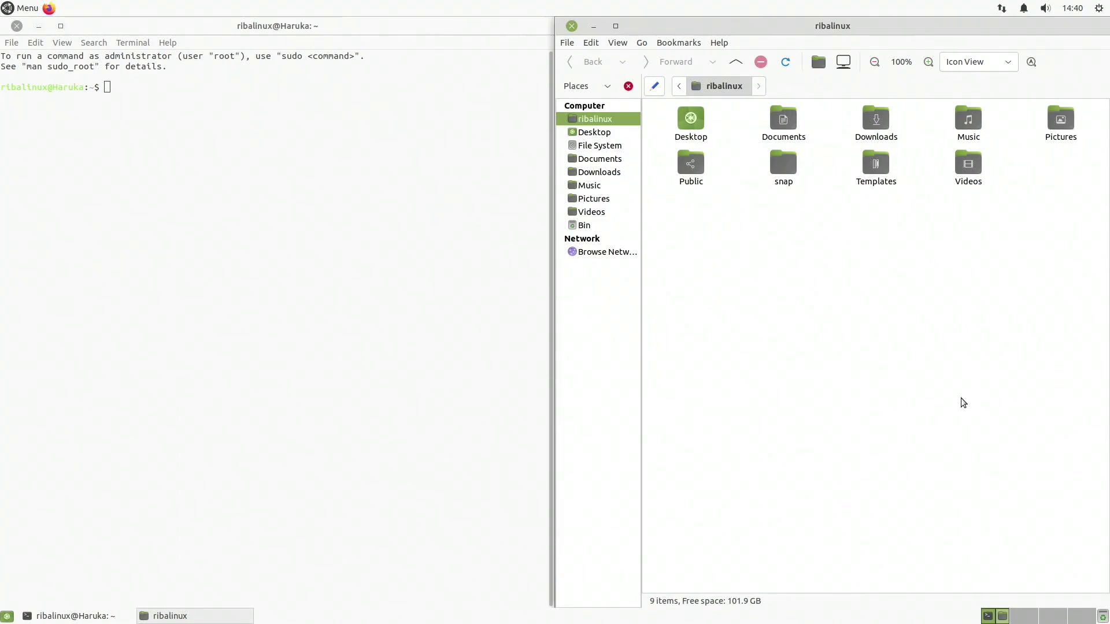
- Maximize the file manager, tile it left and right, then restore it to floating
key(super+Up)
key(super+Left)
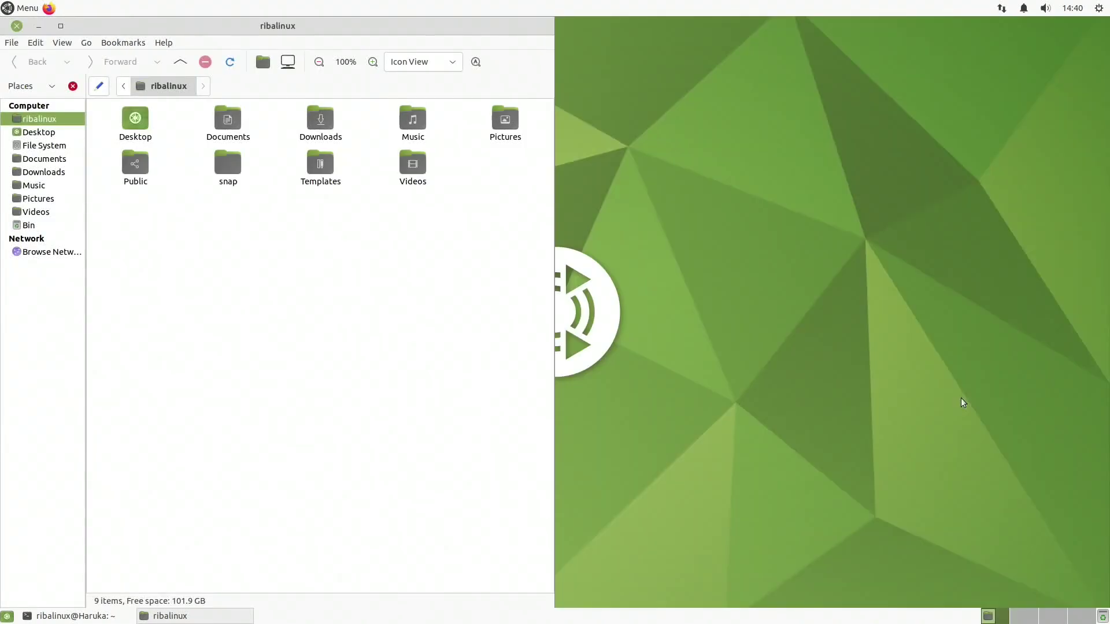
key(super+Right)
key(super+Right)
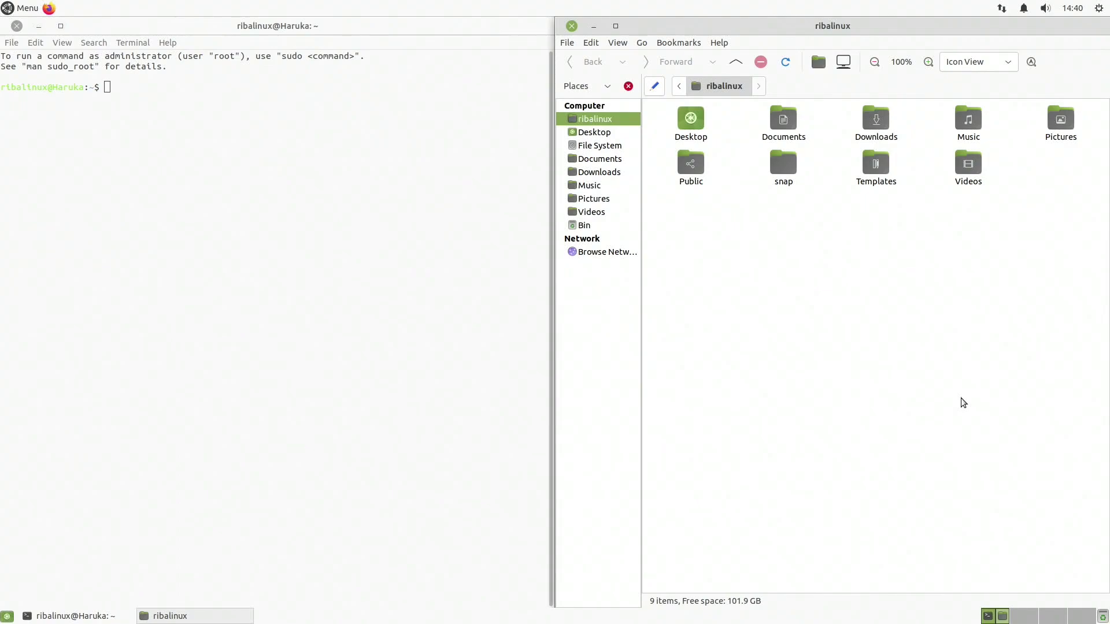
key(super+Left)
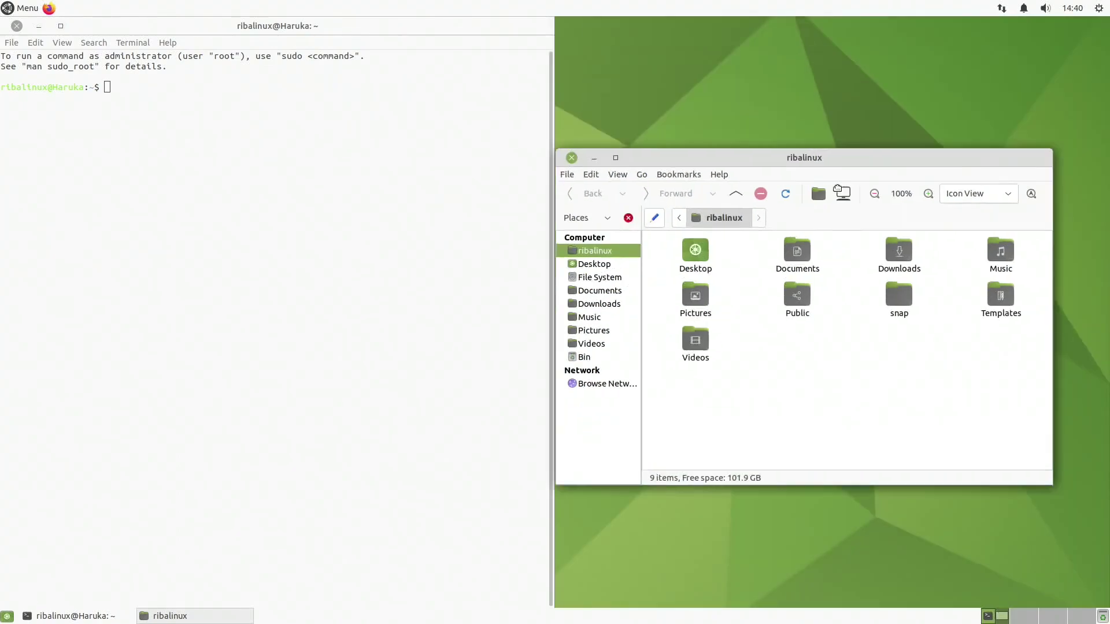
- Untile the terminal, close it with Alt+F4, and shift the file manager up-left
drag(408, 35, 510, 81)
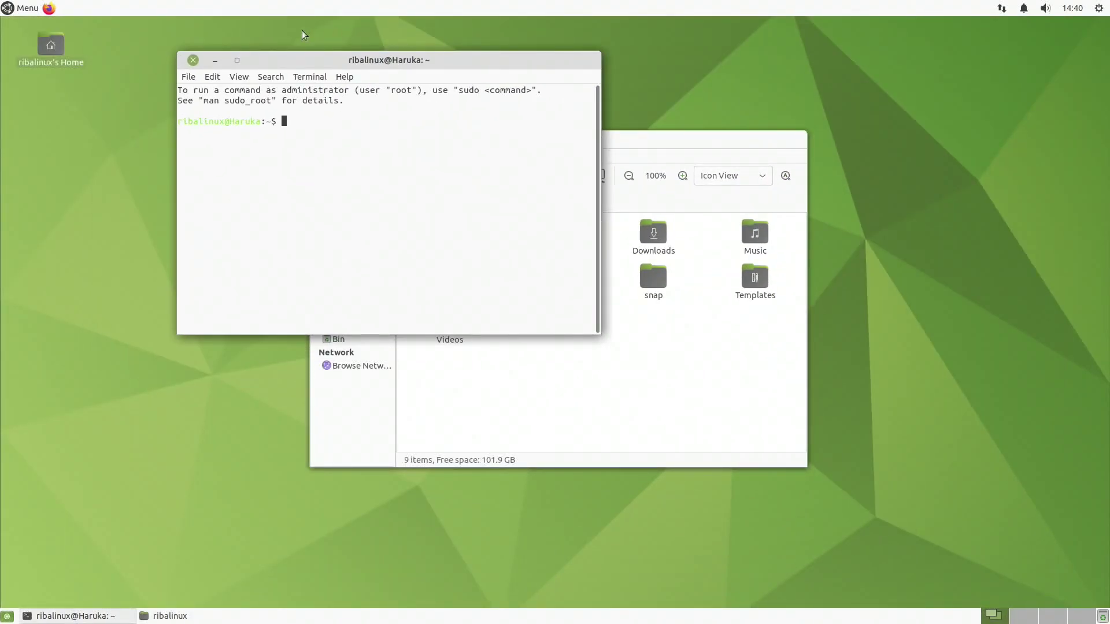
key(alt+F4)
key(super+Left)
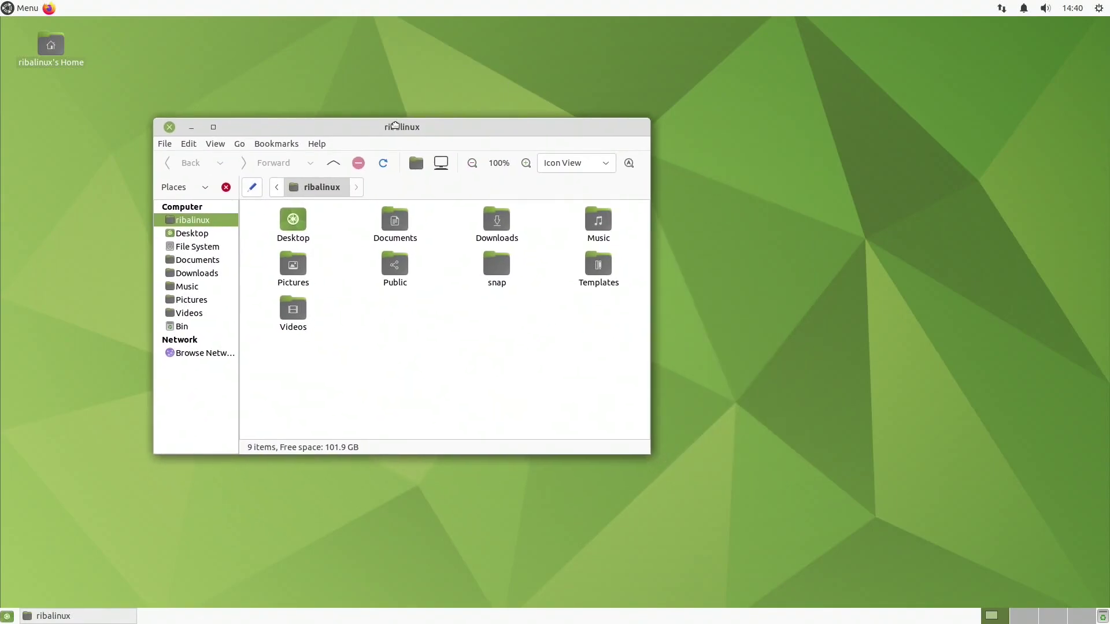
- Toggle file search, try List and Compact views, then return to Icon View
click(629, 164)
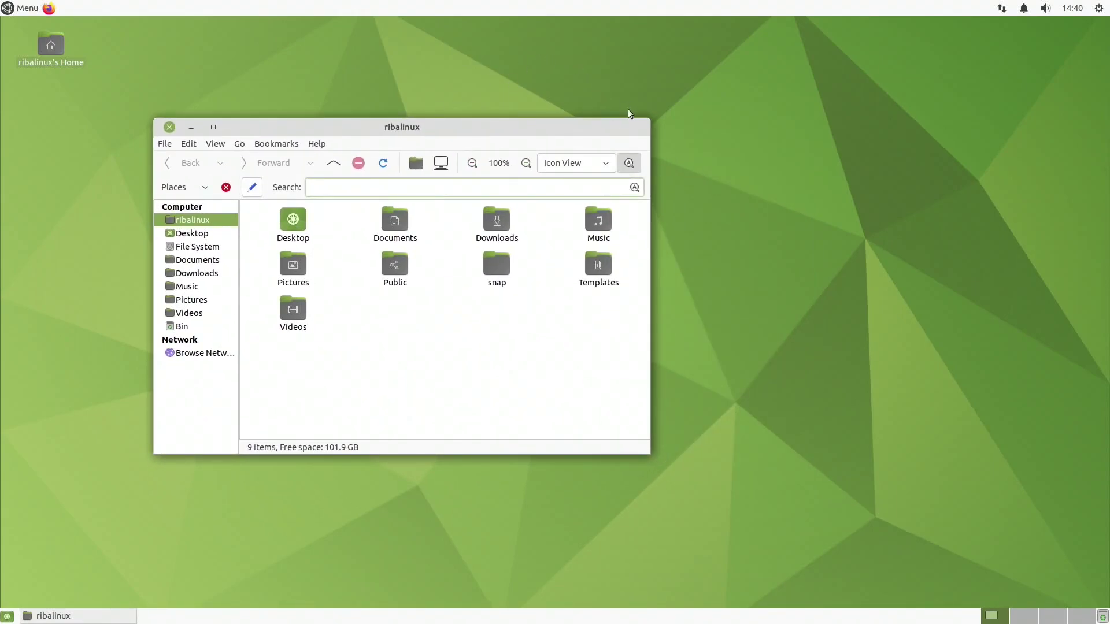
click(628, 163)
click(605, 158)
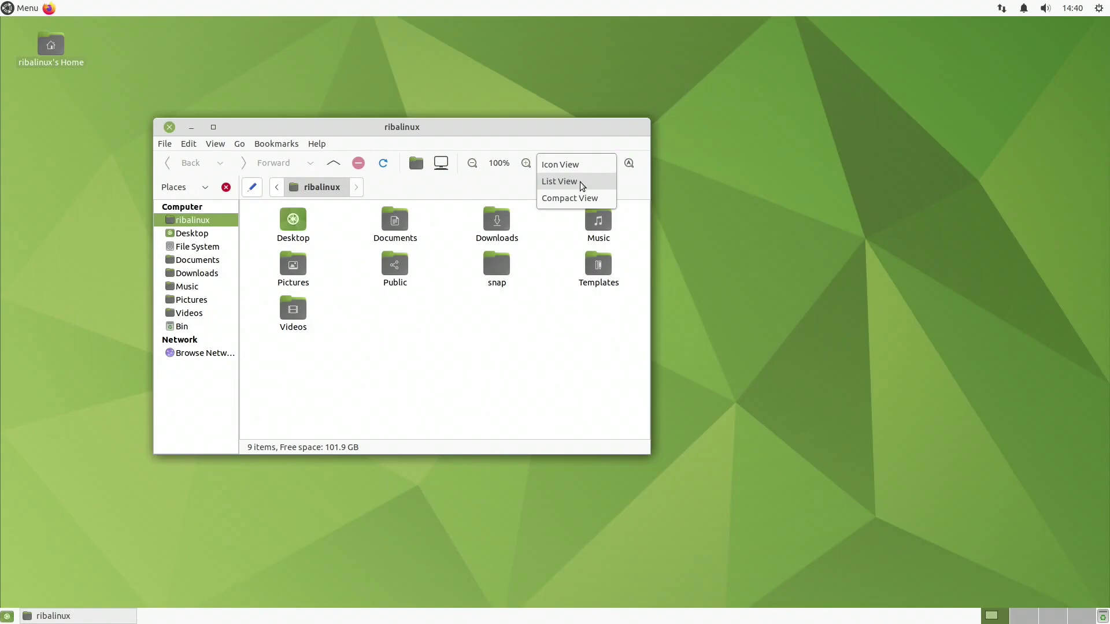
click(592, 182)
click(601, 167)
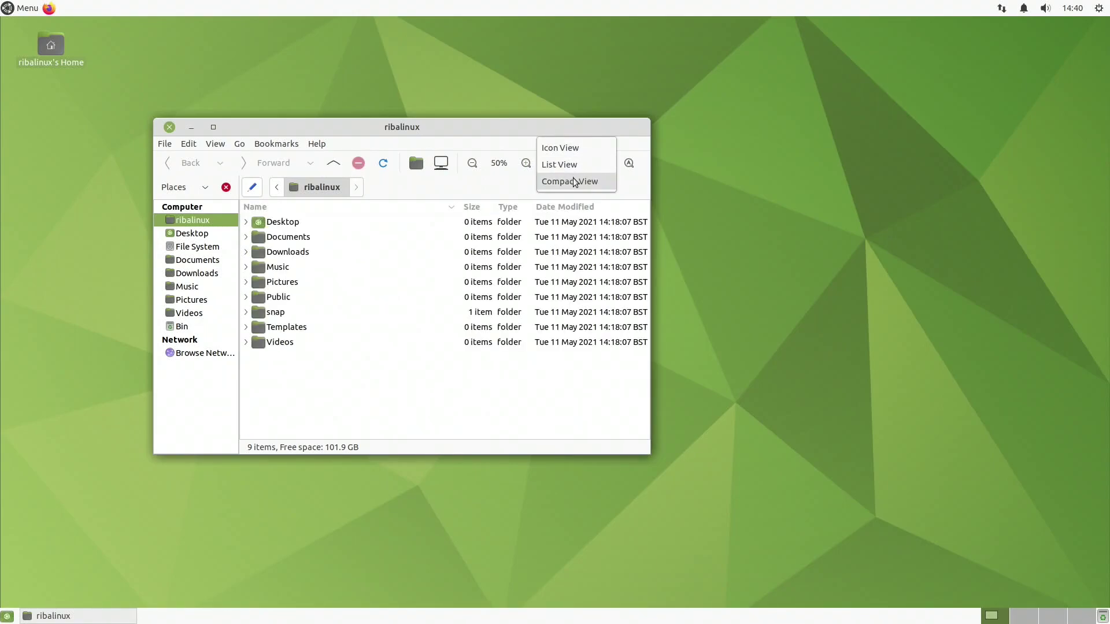
click(575, 181)
click(585, 164)
click(568, 131)
- Zoom the icons out and back to 100%, and show the path as editable text
click(473, 163)
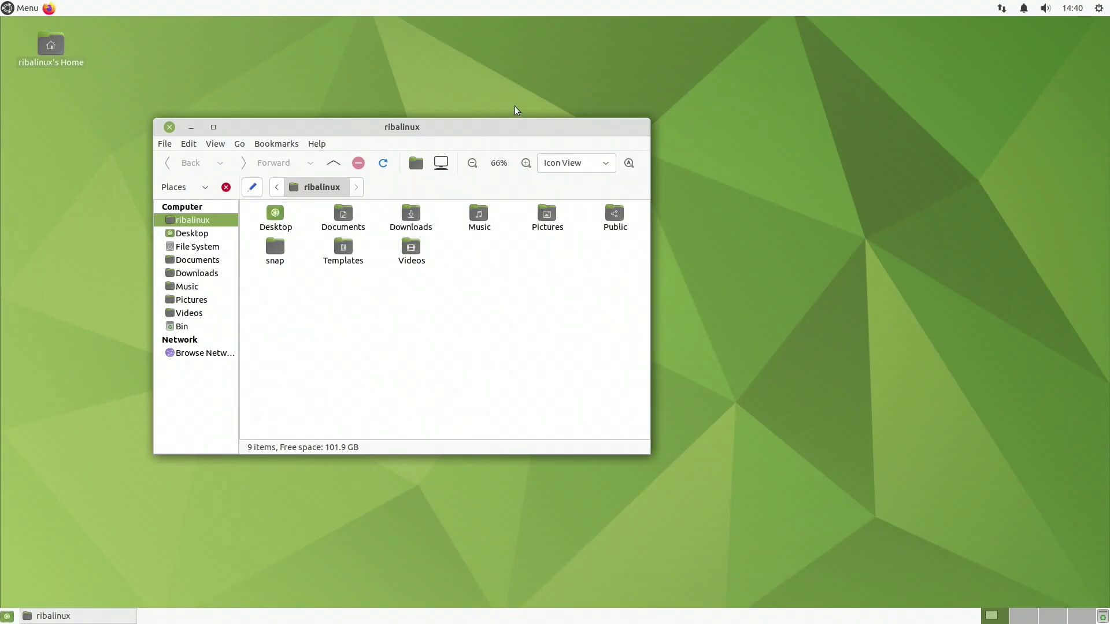
click(527, 163)
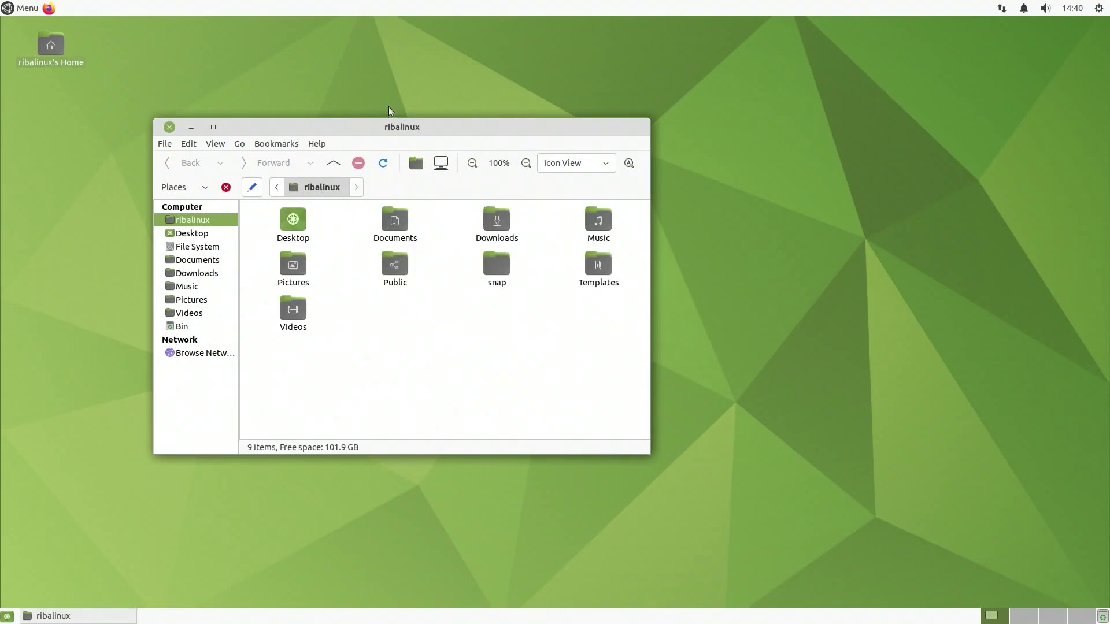
click(254, 184)
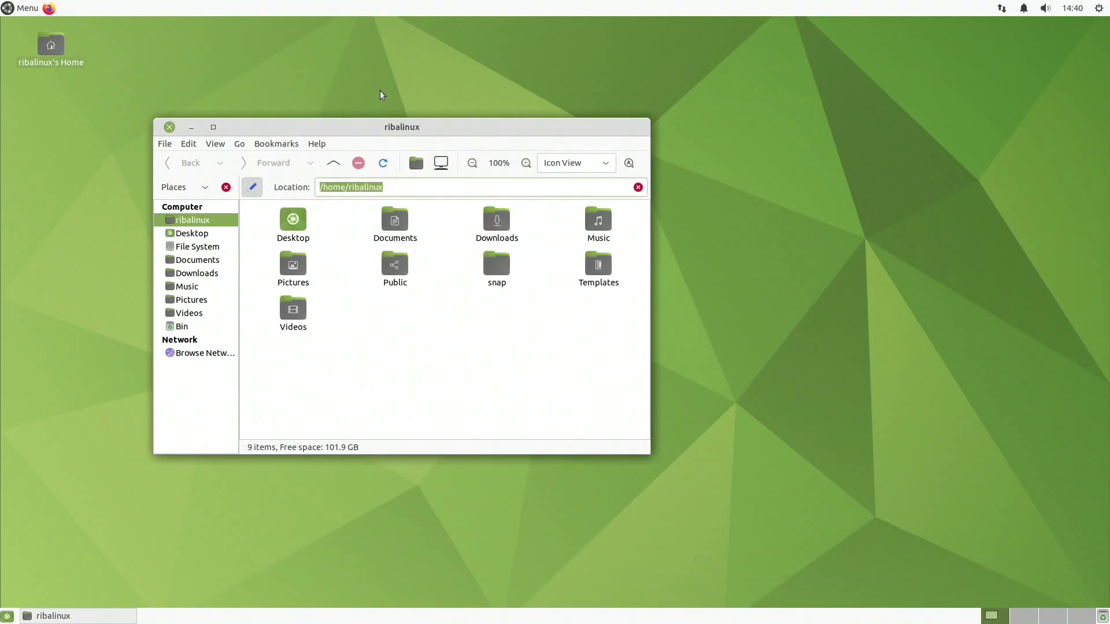
- Return the path to folder buttons and switch the side pane to Tree, then back to Places
click(252, 186)
click(173, 184)
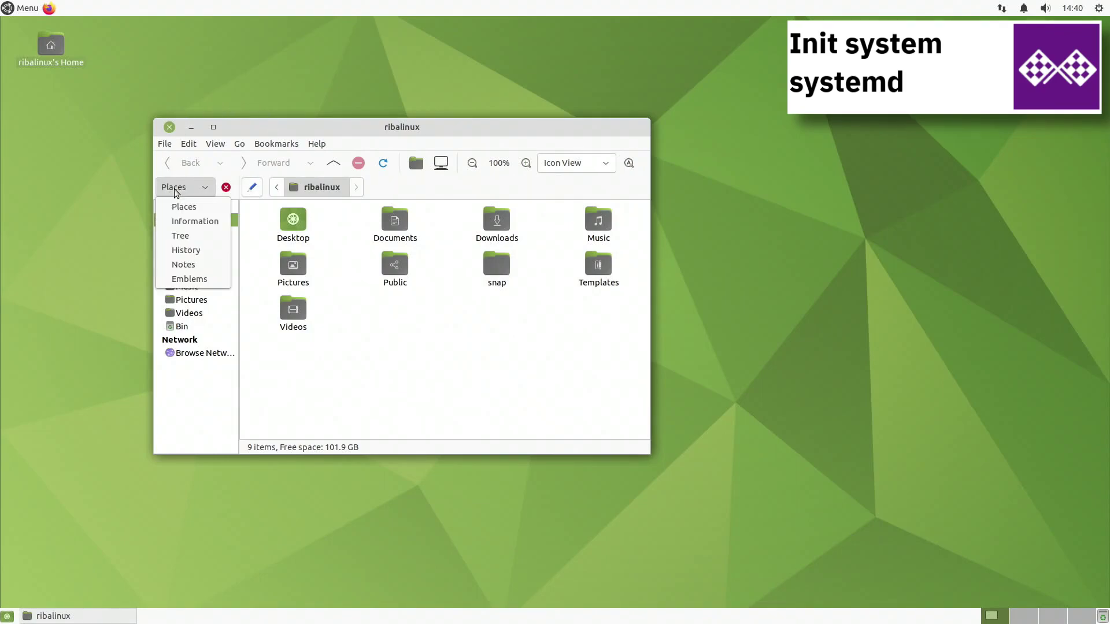
click(176, 234)
click(174, 187)
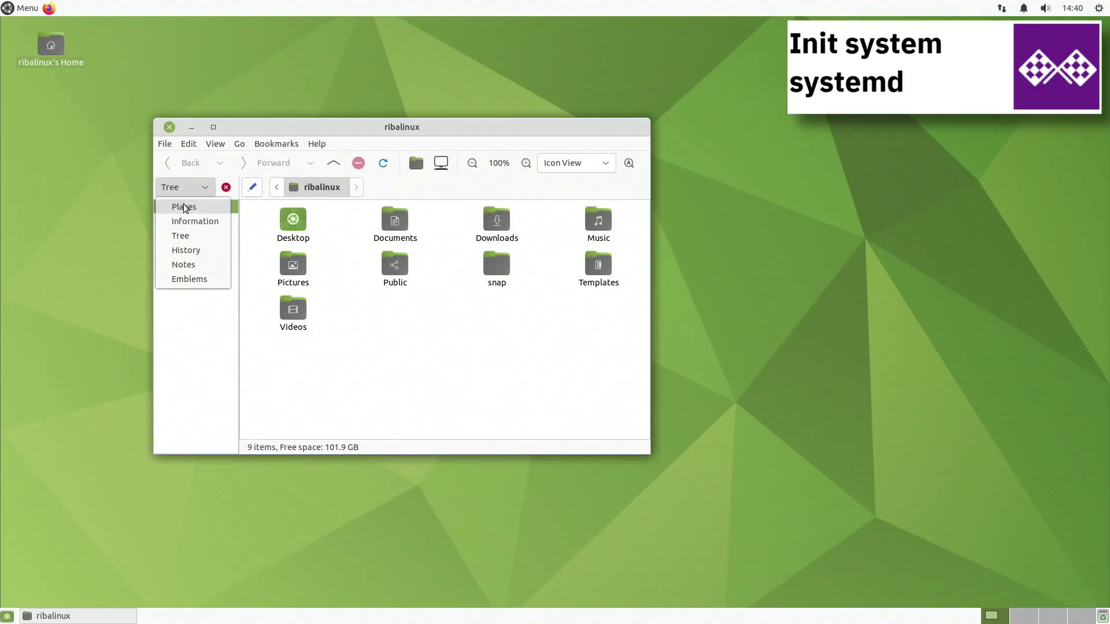
click(176, 207)
- Maximize and restore, minimize and restore the window, then visit workspace 2 and return
click(213, 126)
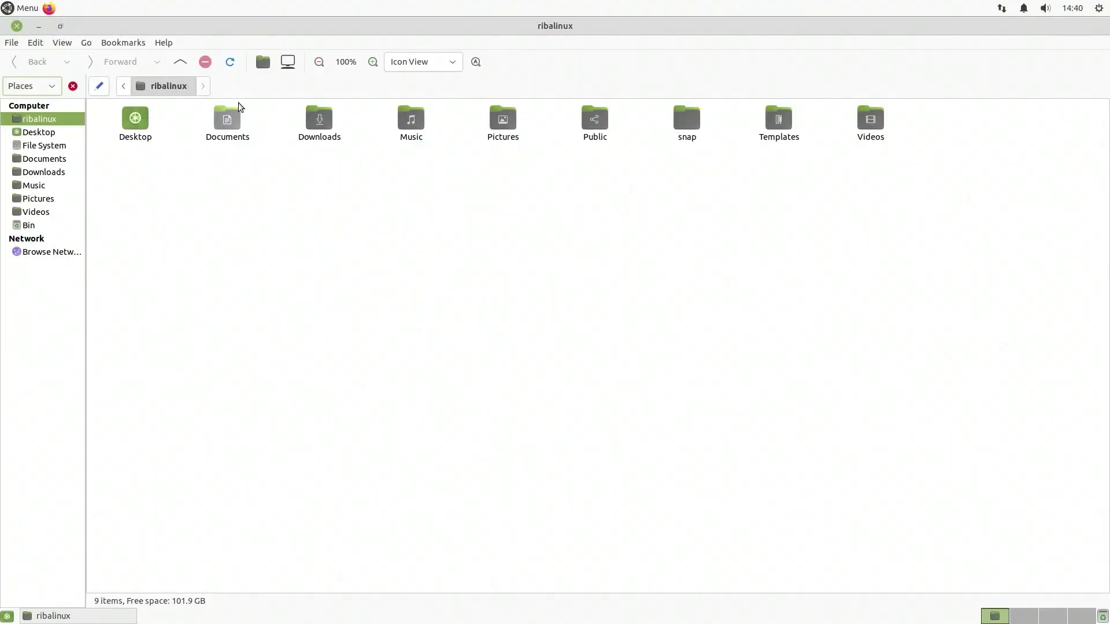
click(60, 26)
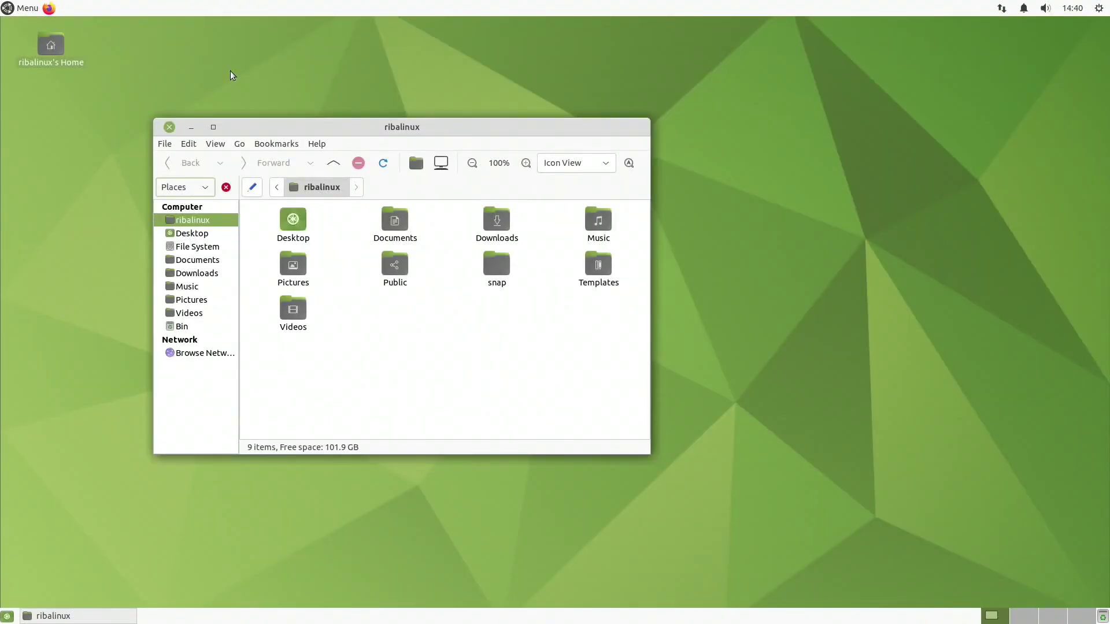
click(191, 127)
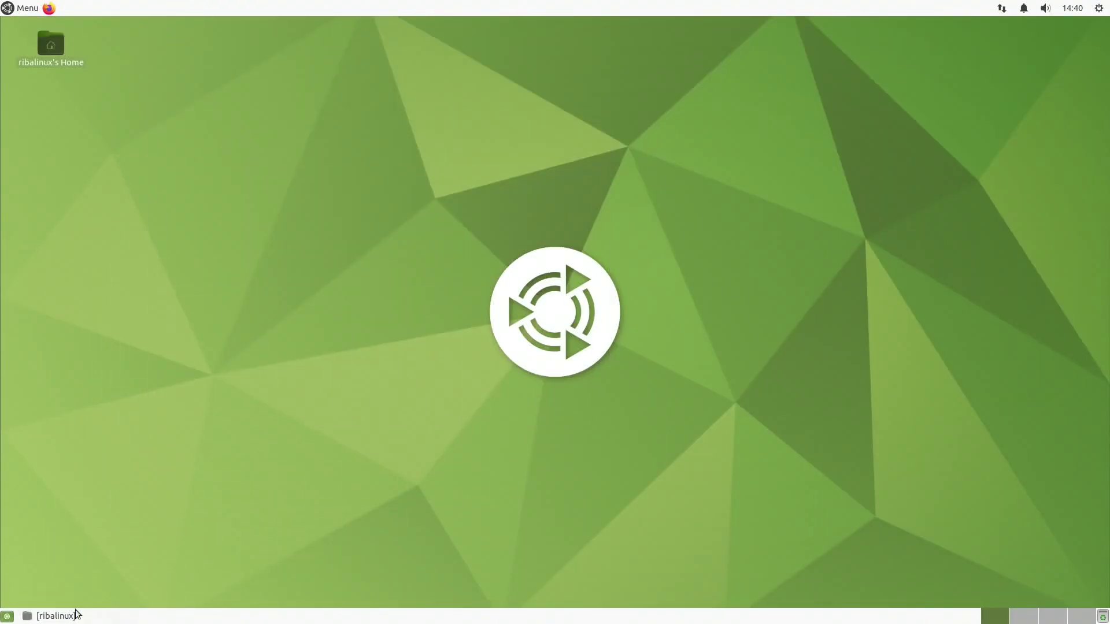
click(98, 616)
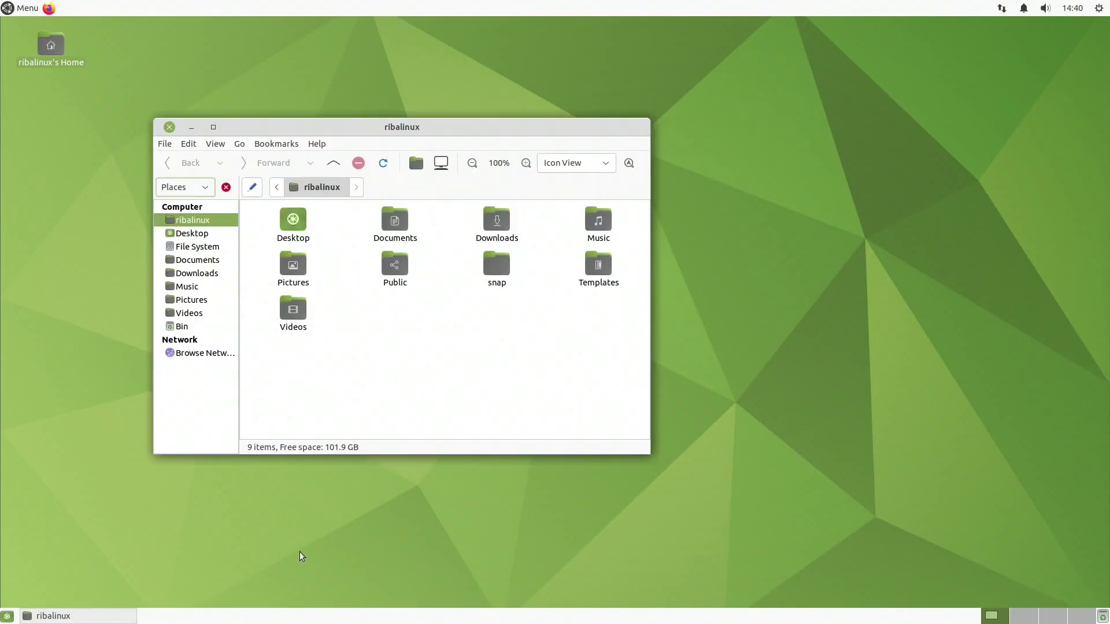
key(ctrl+alt+Right)
key(ctrl+alt+Left)
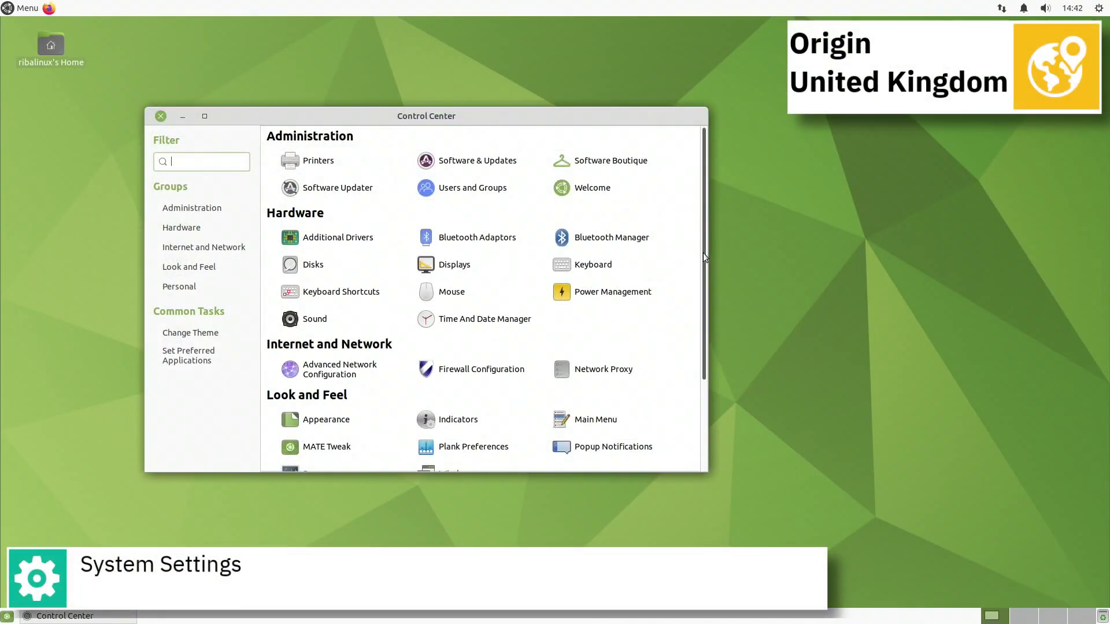
- Scroll down the Control Center list to the Look and Feel section's Appearance item
scroll(702, 252, down, 4)
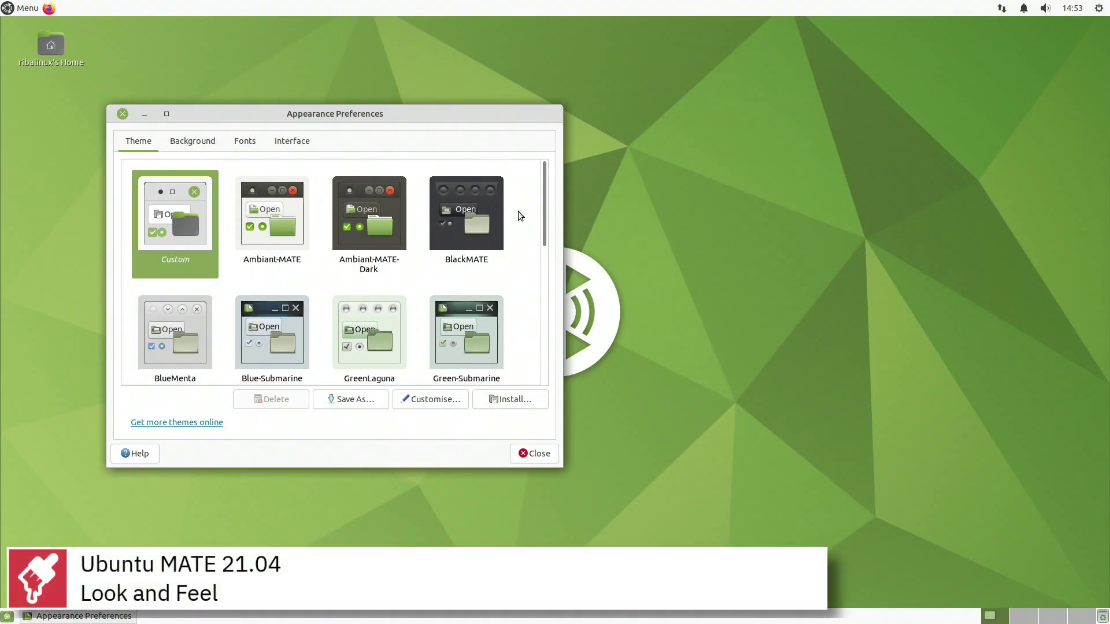
scroll(517, 210, down, 6)
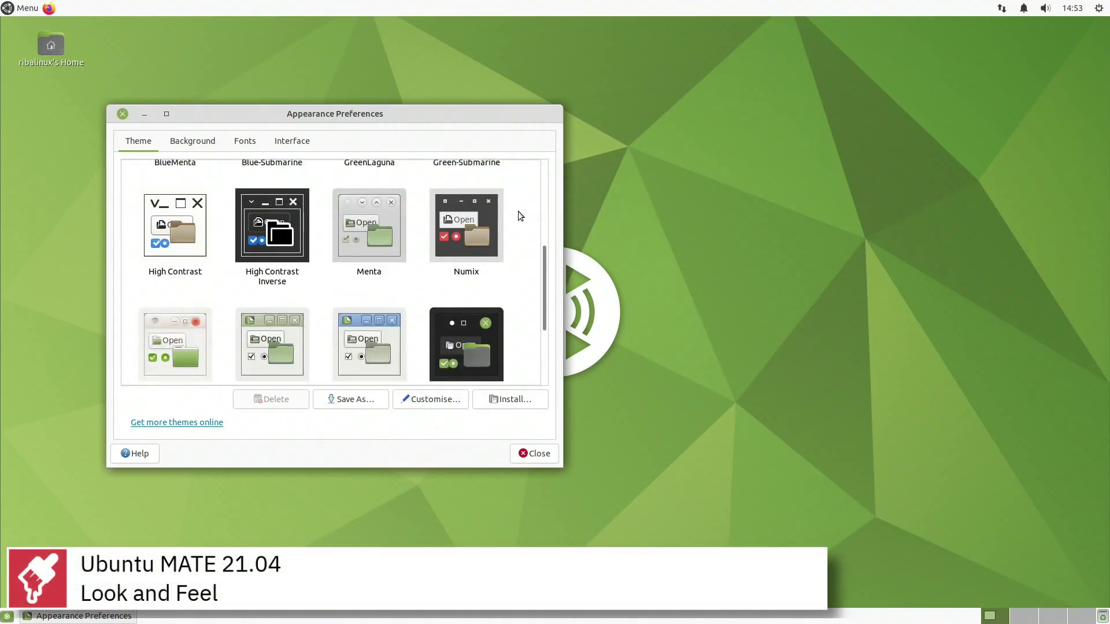
scroll(518, 211, down, 3)
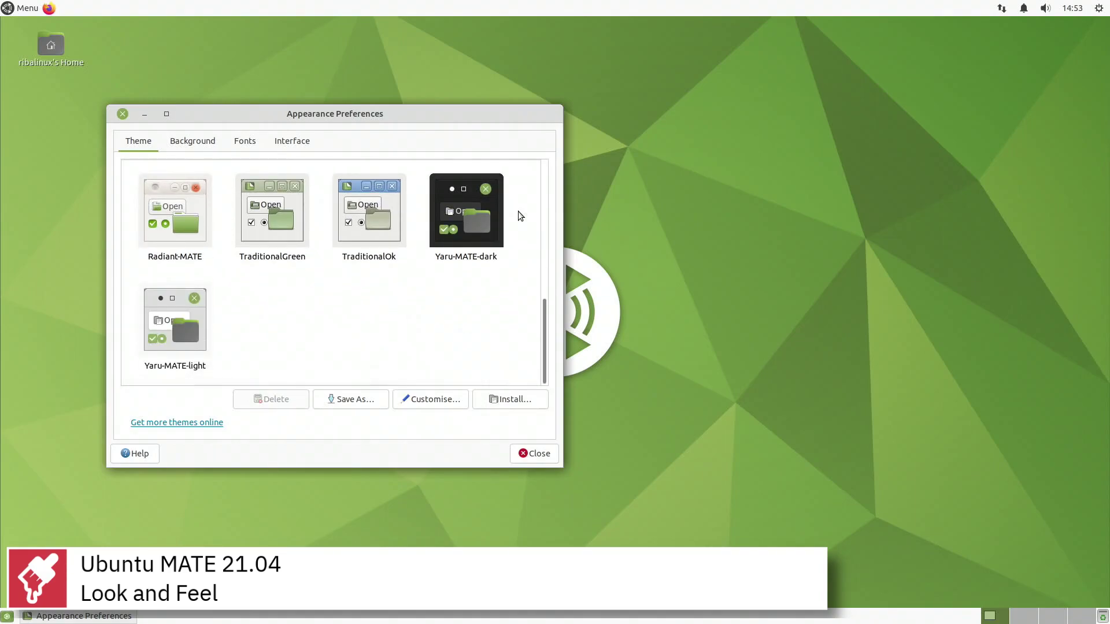
click(428, 398)
scroll(411, 221, down, 1)
scroll(411, 221, down, 8)
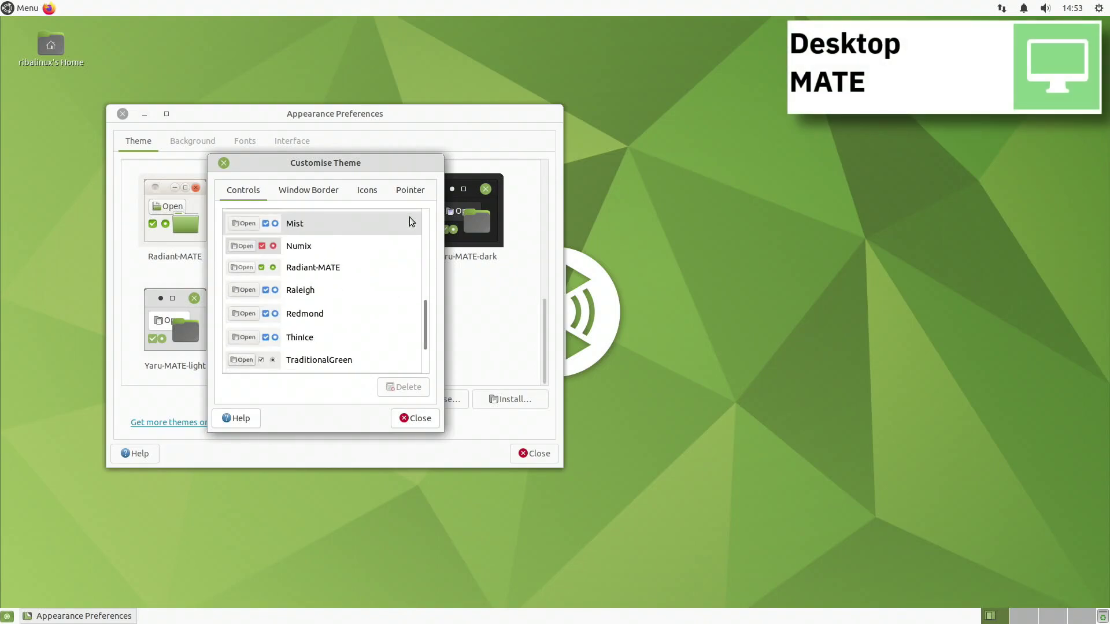
scroll(411, 221, down, 1)
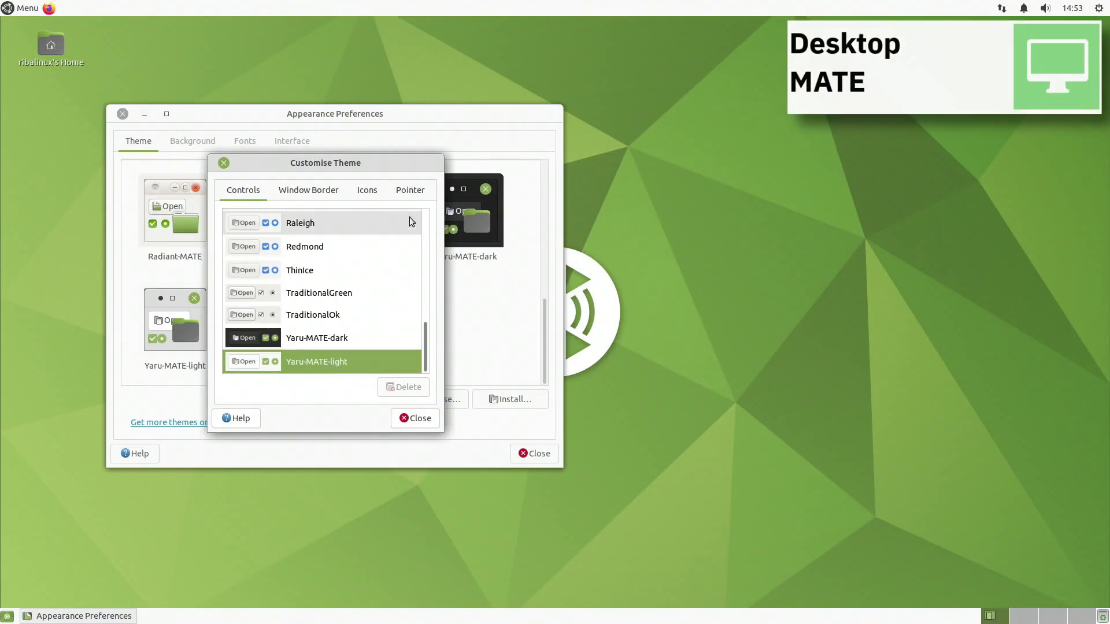
click(315, 190)
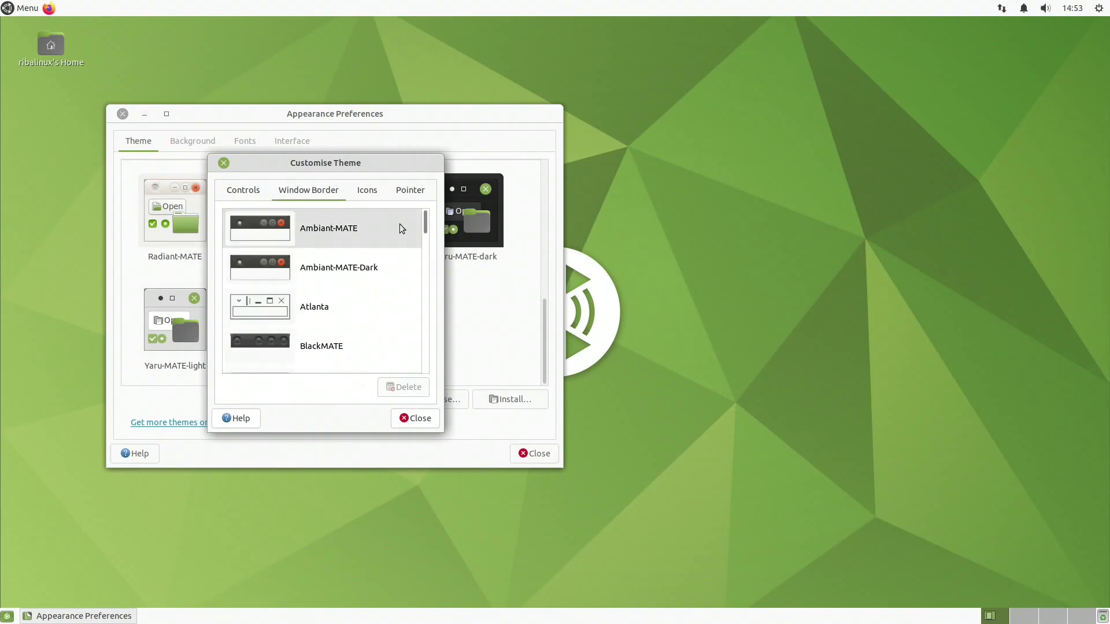
scroll(403, 229, down, 10)
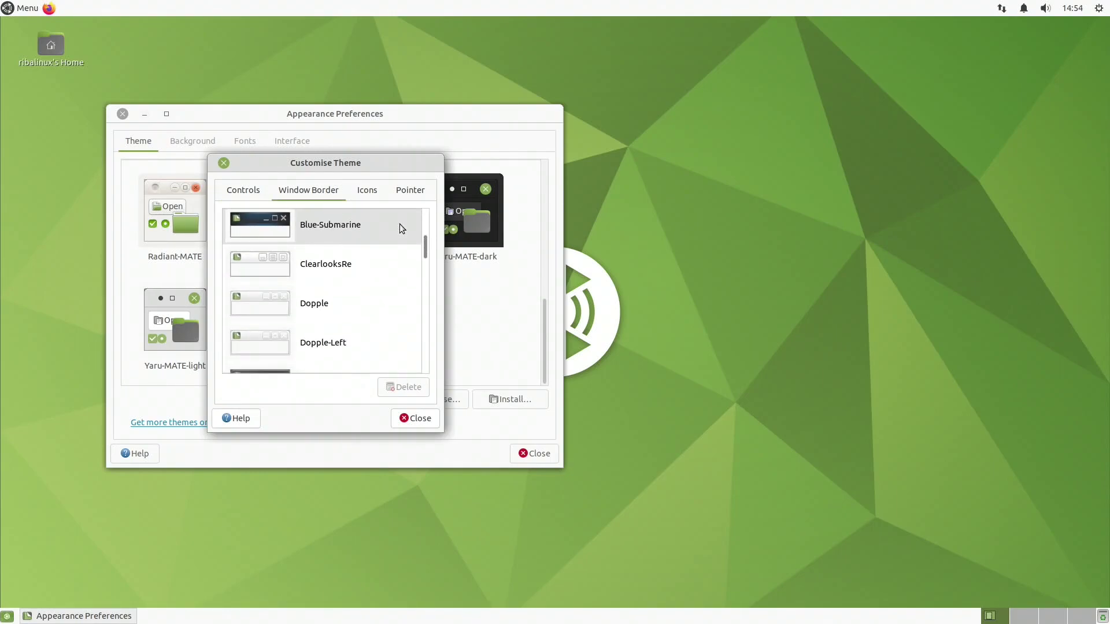
scroll(402, 228, down, 10)
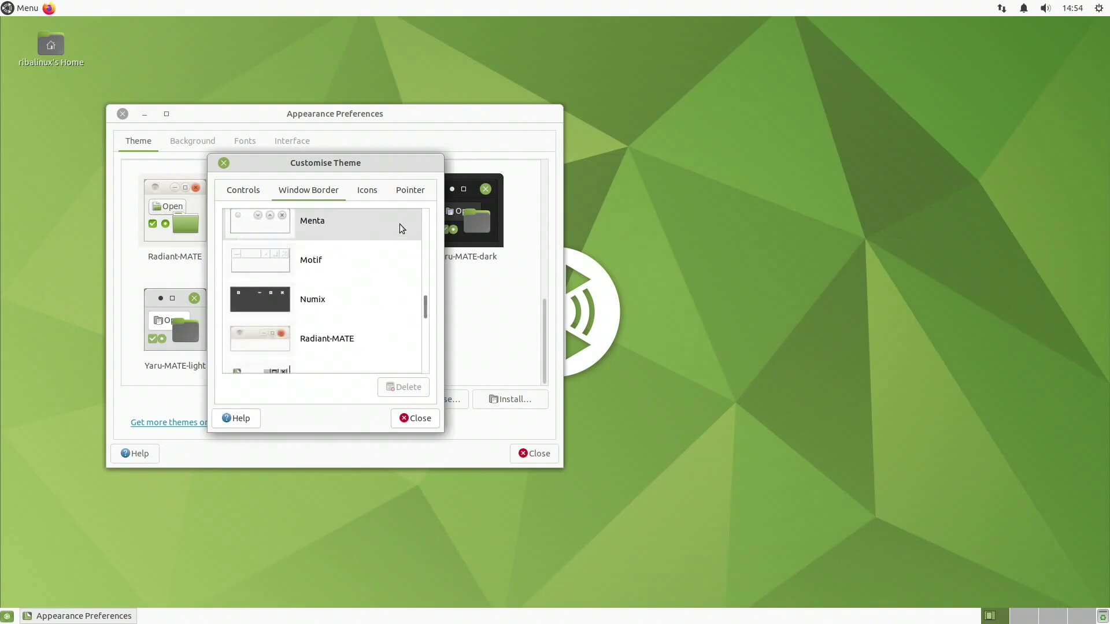
scroll(402, 228, down, 10)
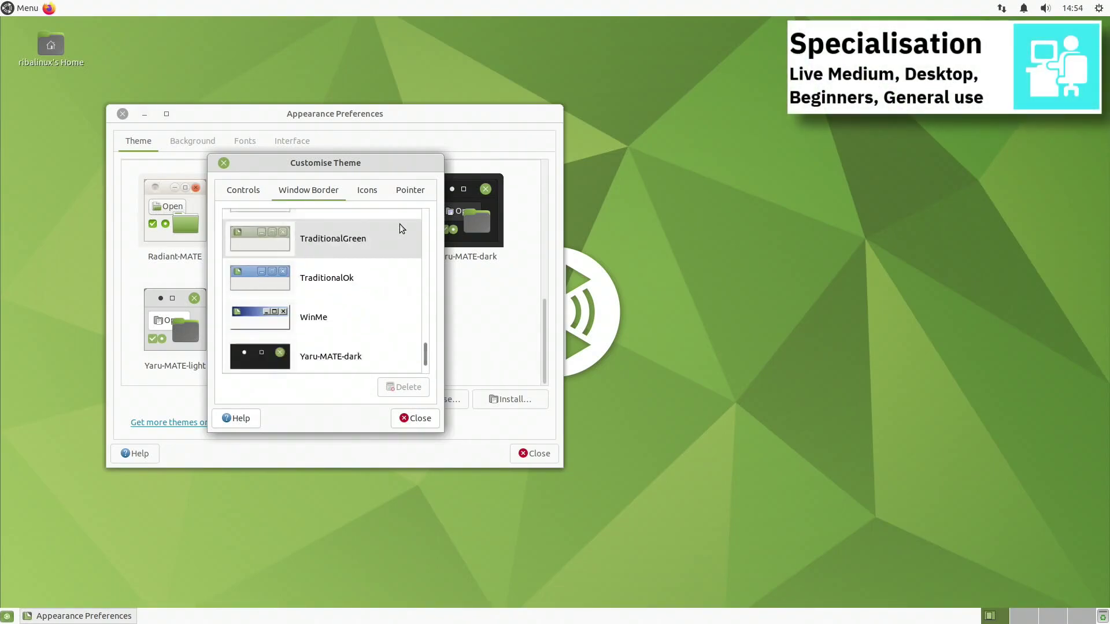
click(381, 190)
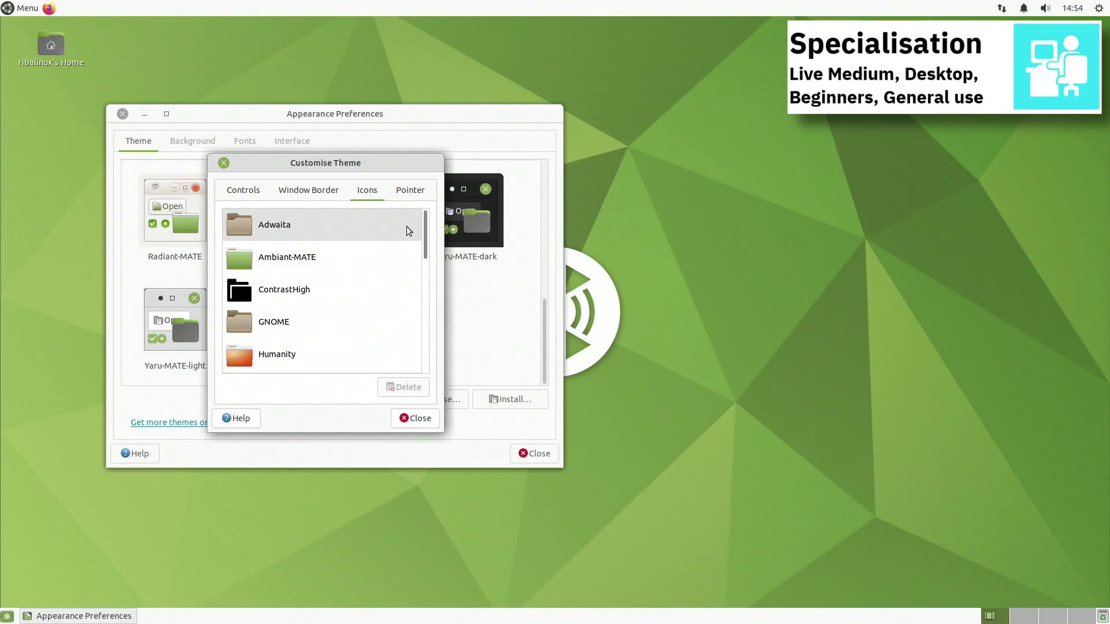
scroll(408, 231, down, 6)
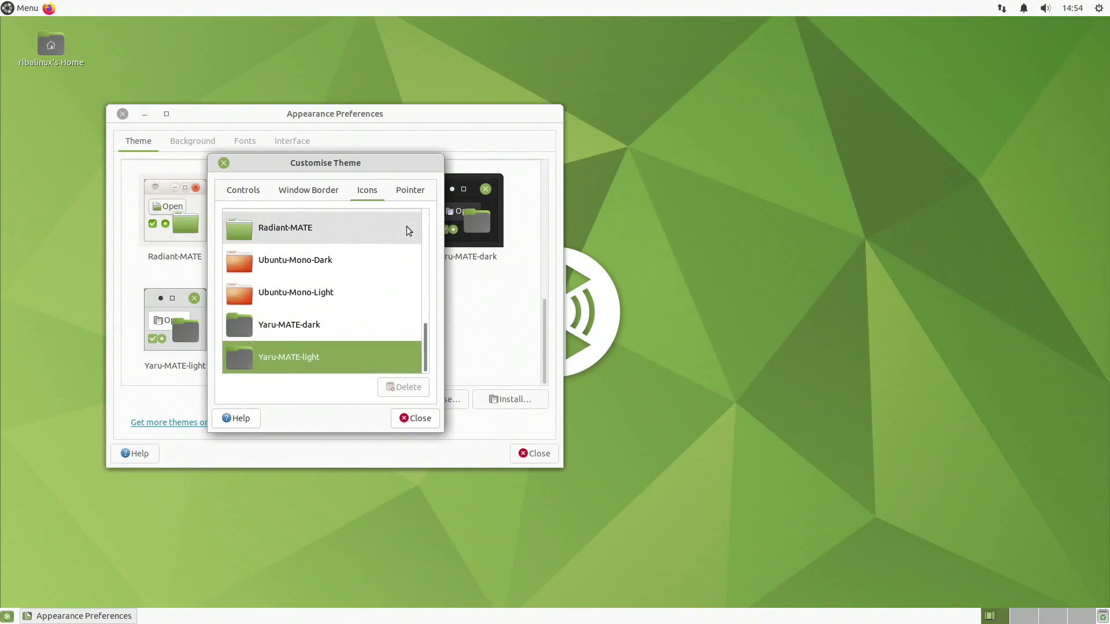
click(410, 191)
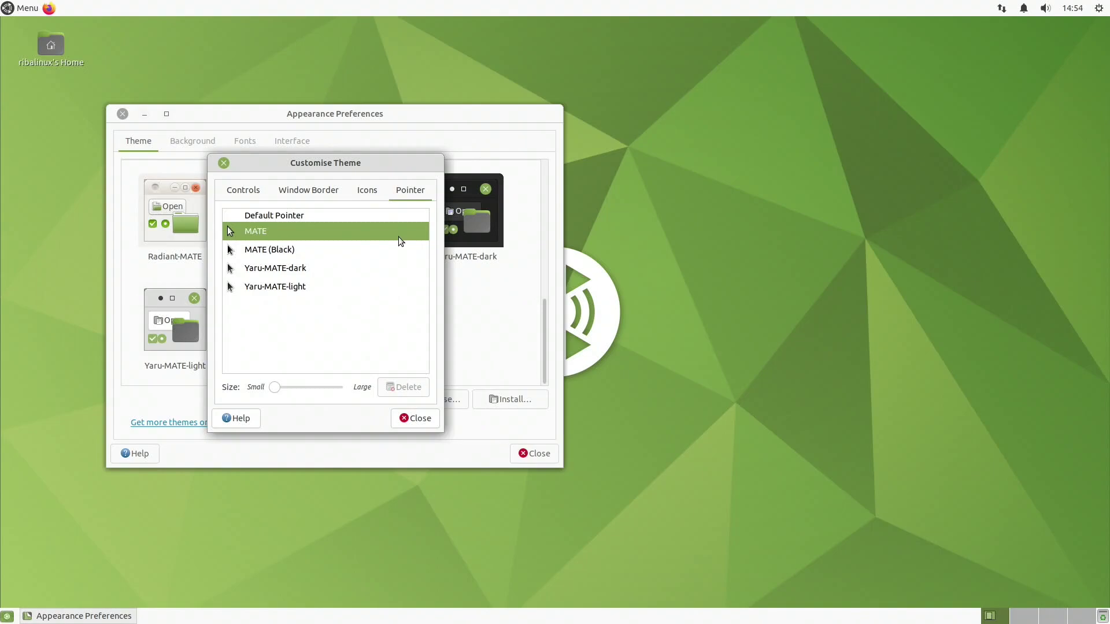
click(410, 417)
- Browse the Background wallpapers, then view the Fonts and Interface tabs
click(190, 143)
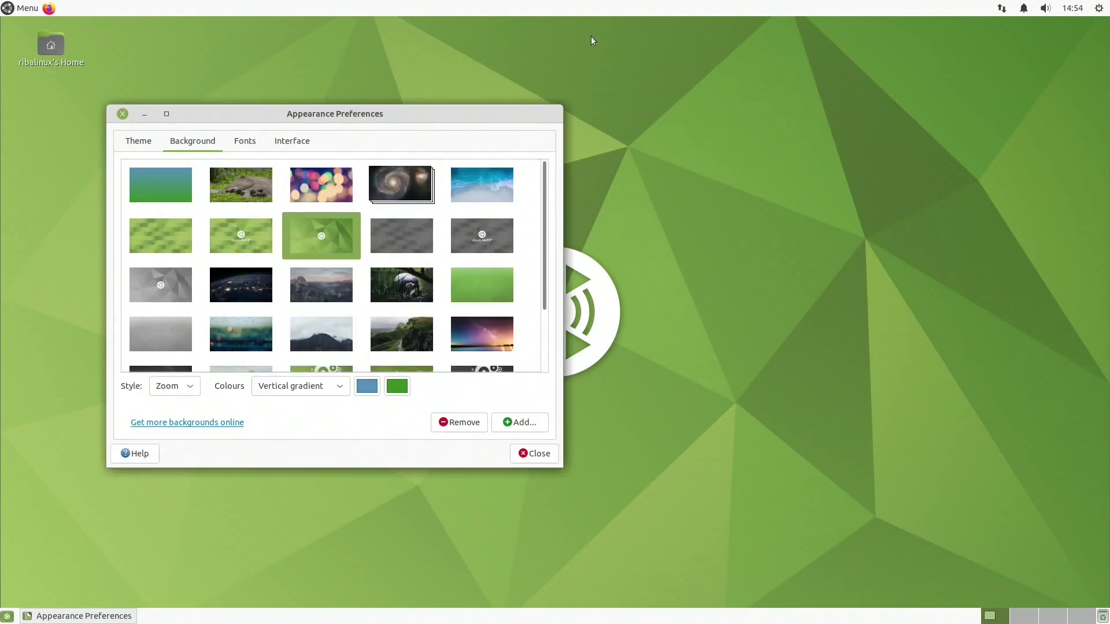
scroll(532, 186, down, 3)
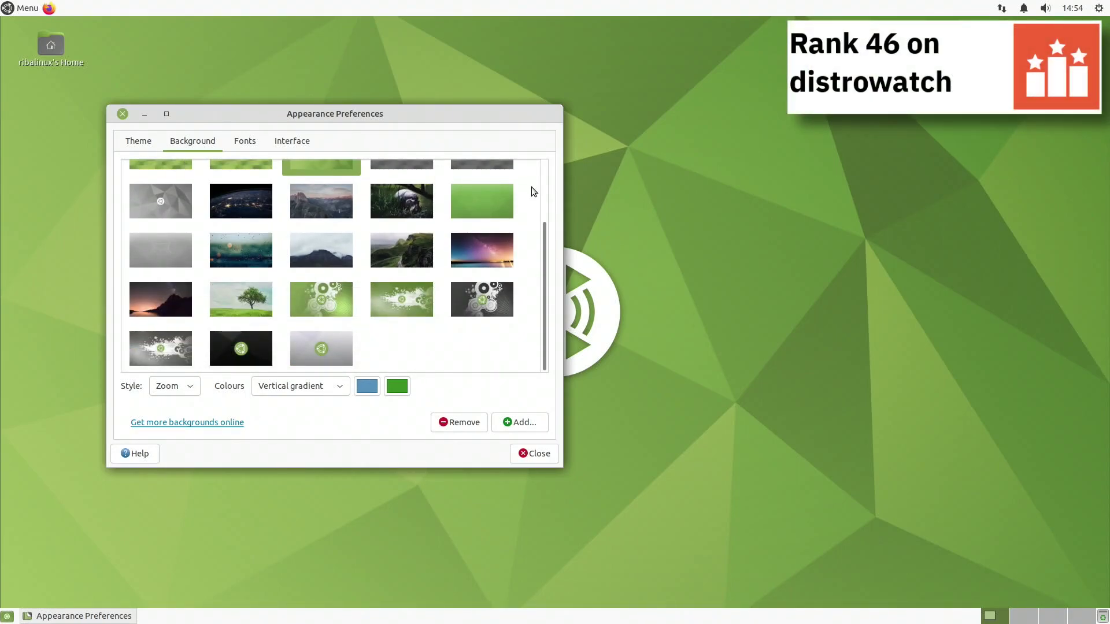
click(245, 141)
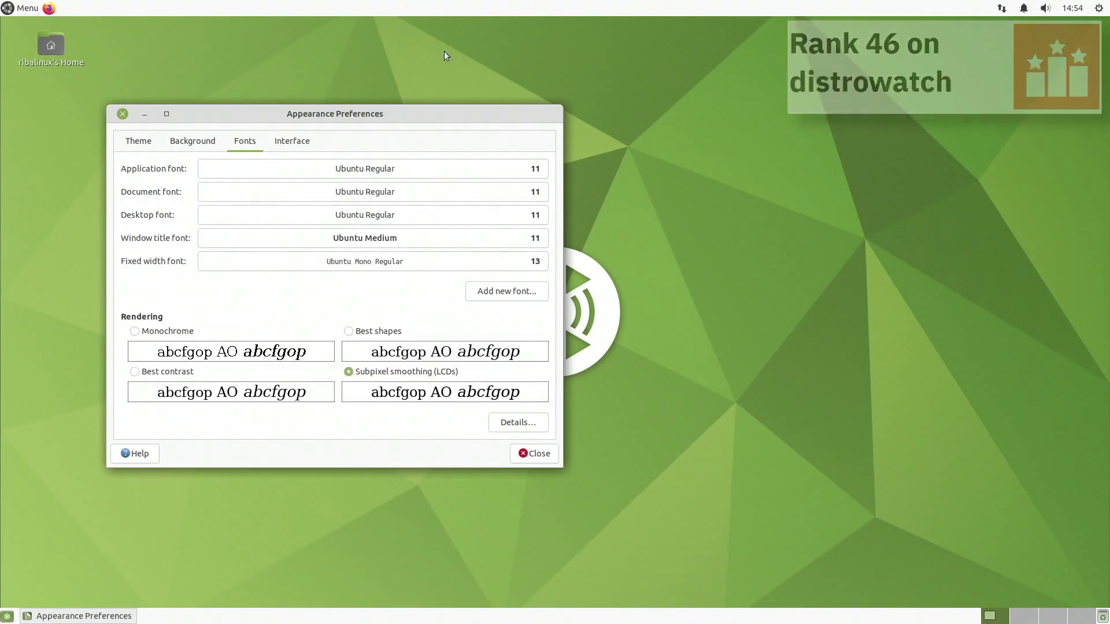
click(278, 144)
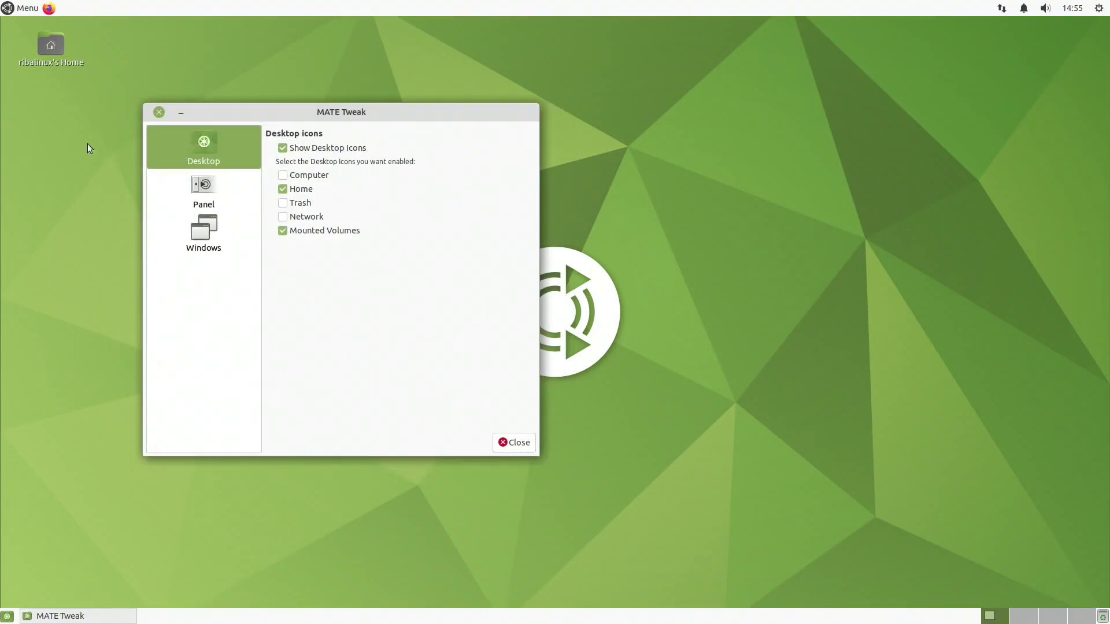
- View the Panel page keeping the Familiar layout, then open the Windows settings
key(Down)
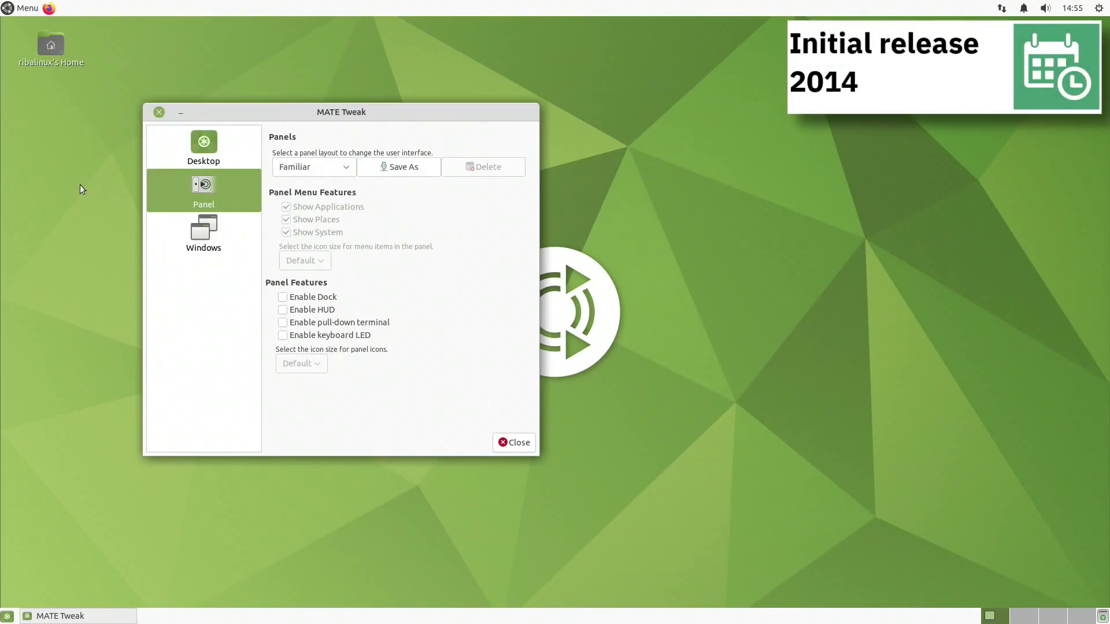
click(338, 166)
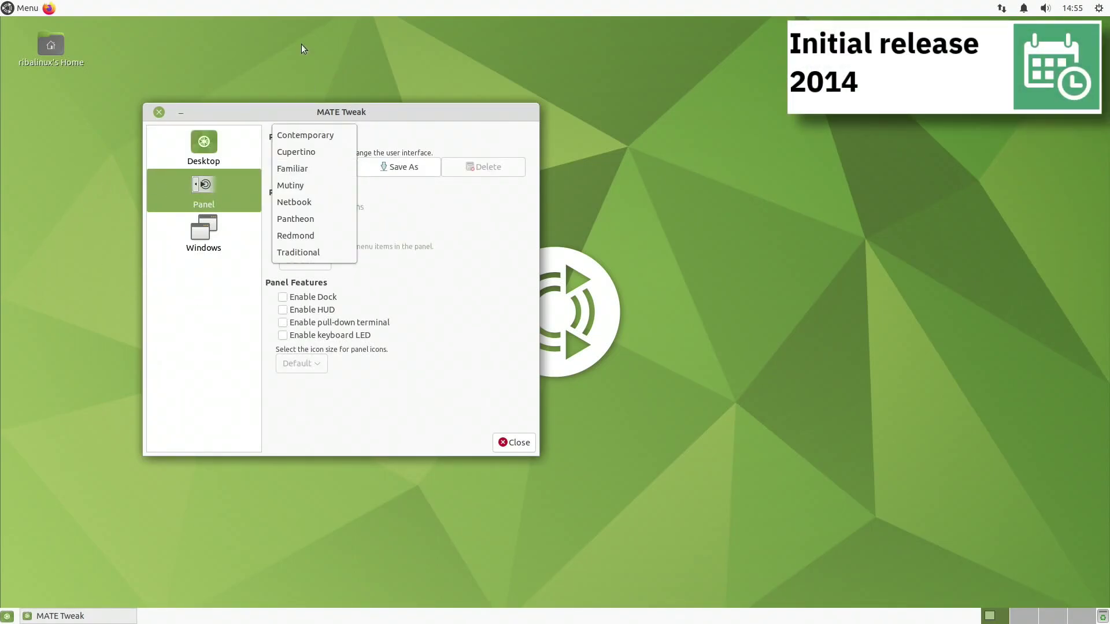
click(320, 168)
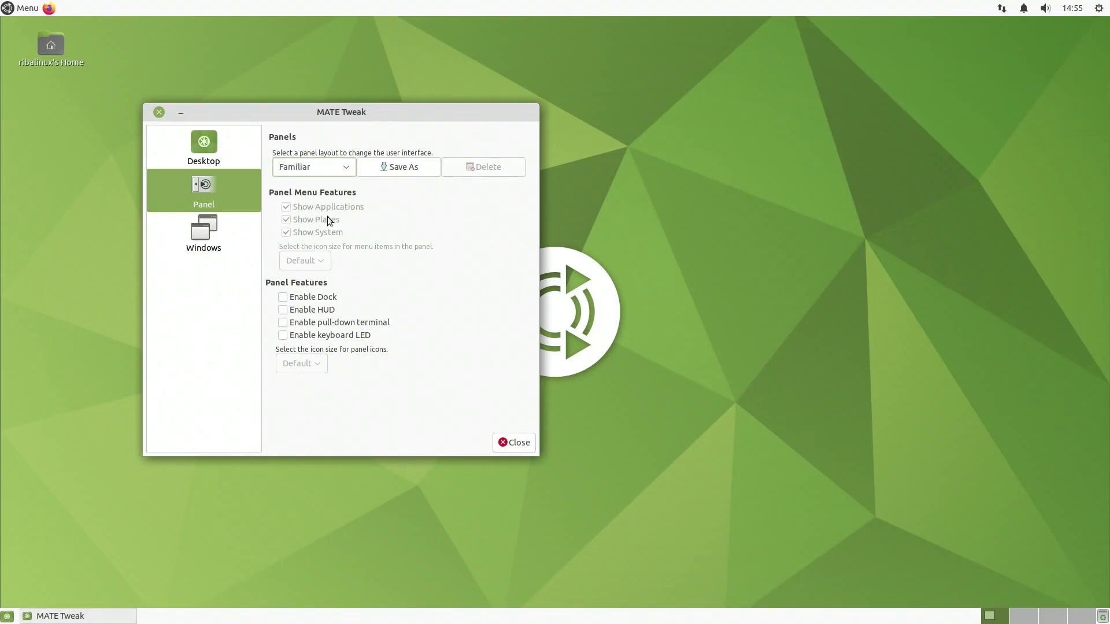
click(204, 231)
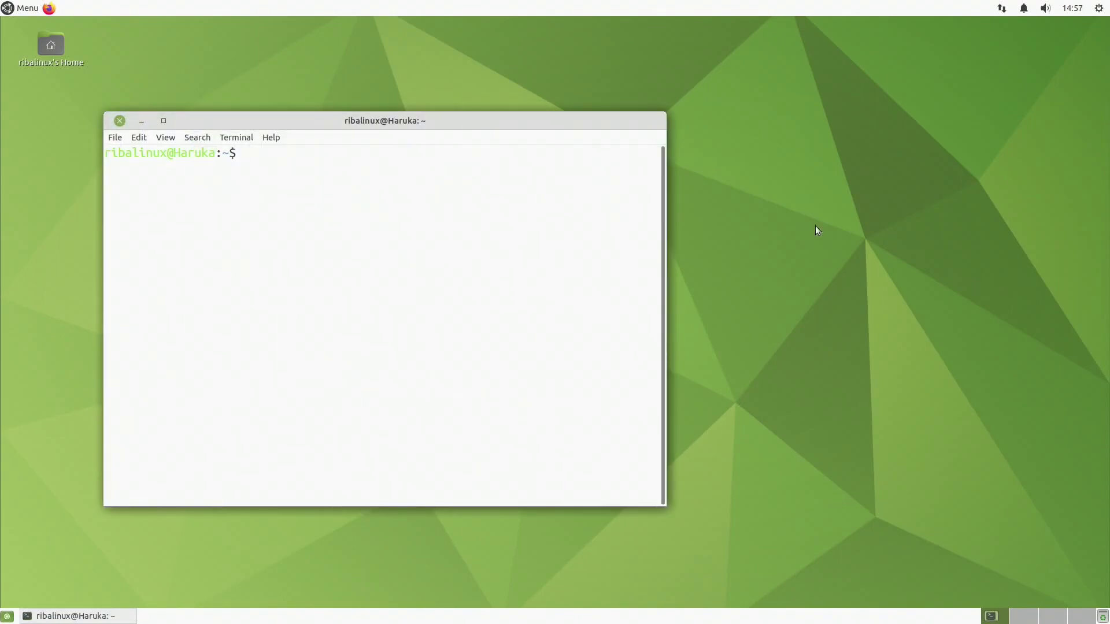
- Install the mc package with sudo apt install mc, confirming with y
text(sud)
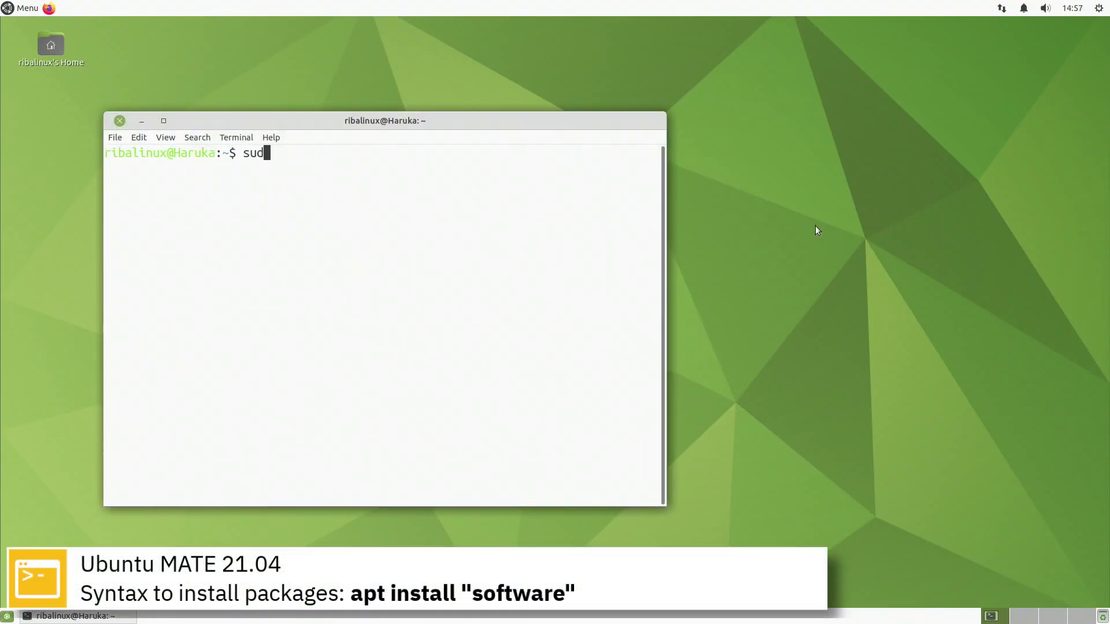
text(o apt install mc)
key(Return)
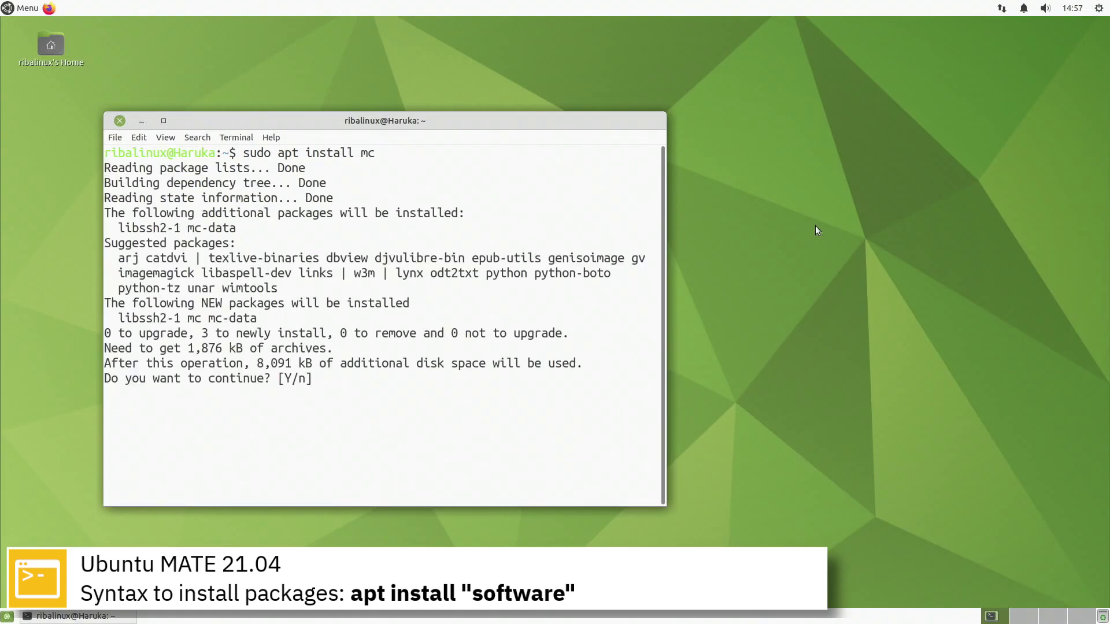
text(y)
key(Return)
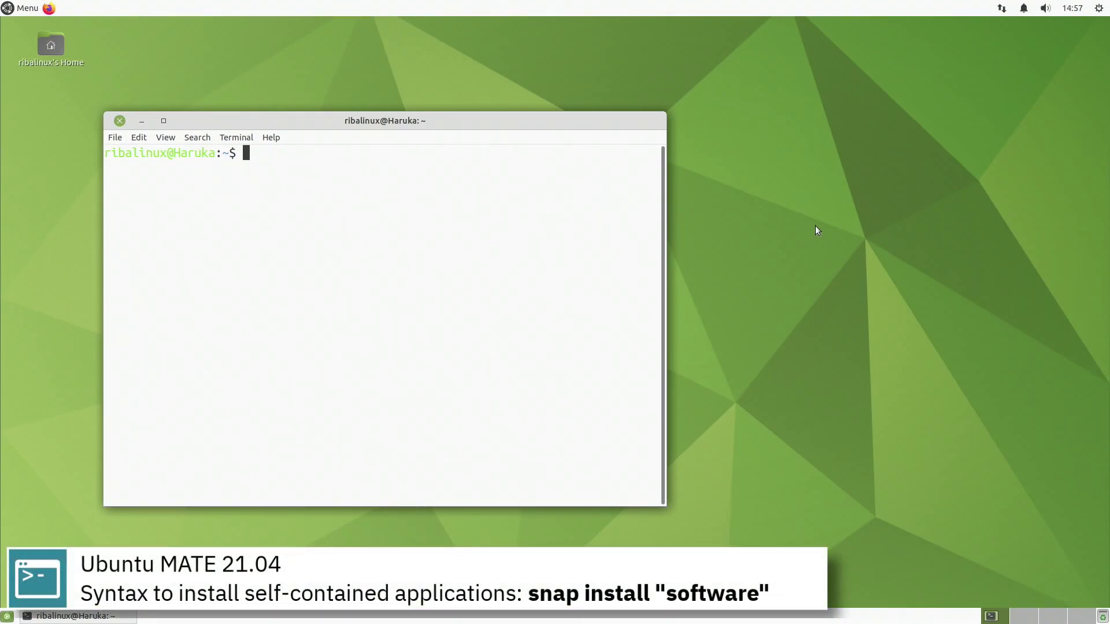
- Install Spotify with sudo snap install spotify and print kernel details with uname -a
text(sudo snap install spotify)
key(Return)
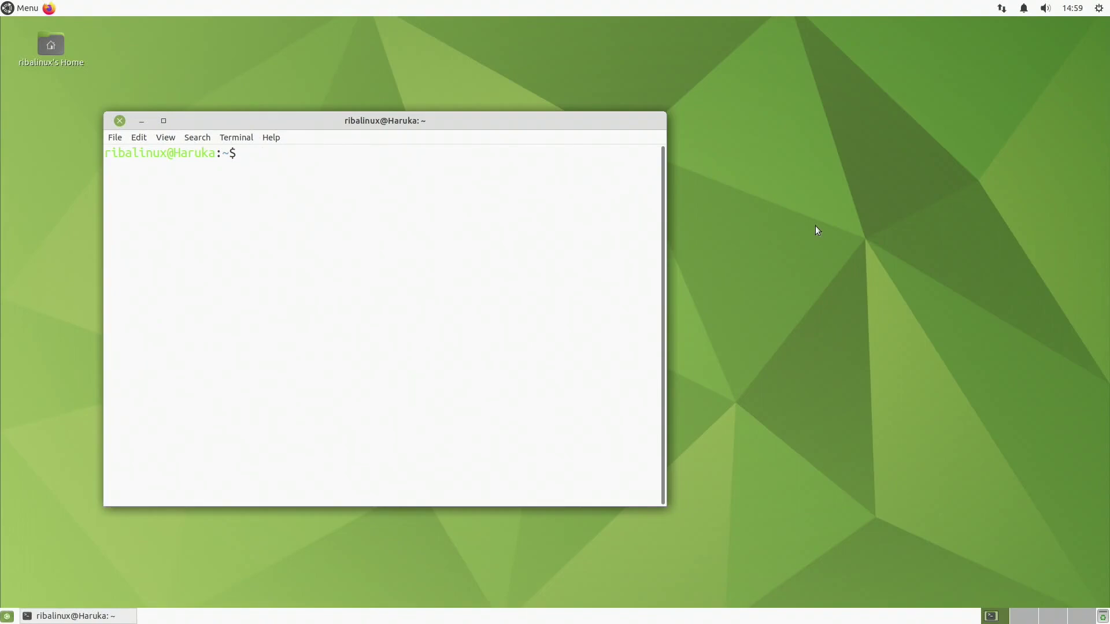
text(uname )
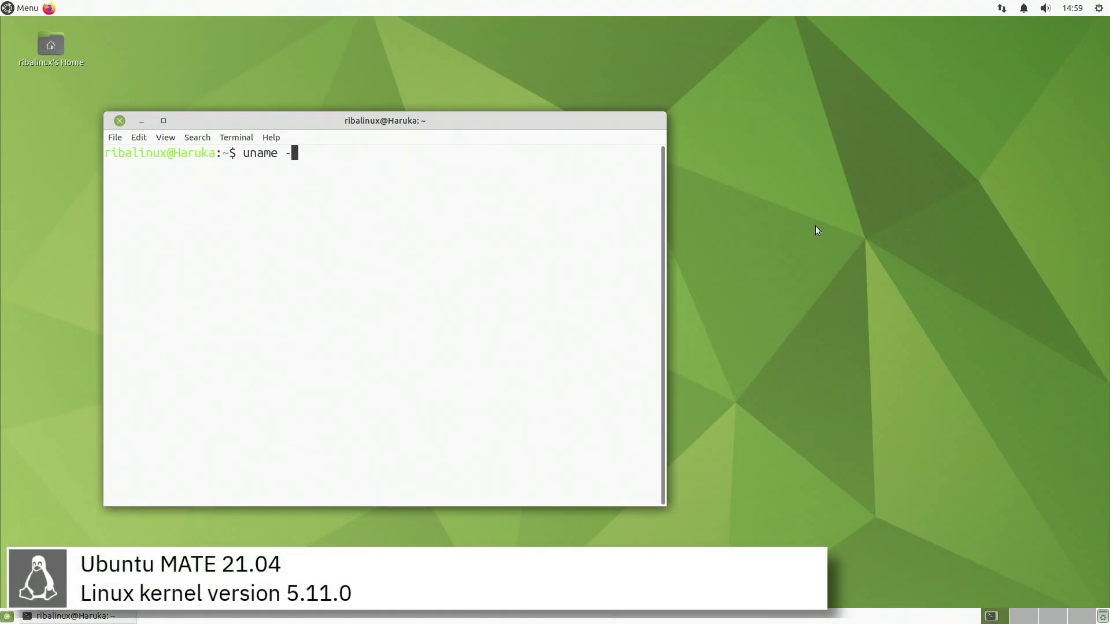
text(-a)
key(Return)
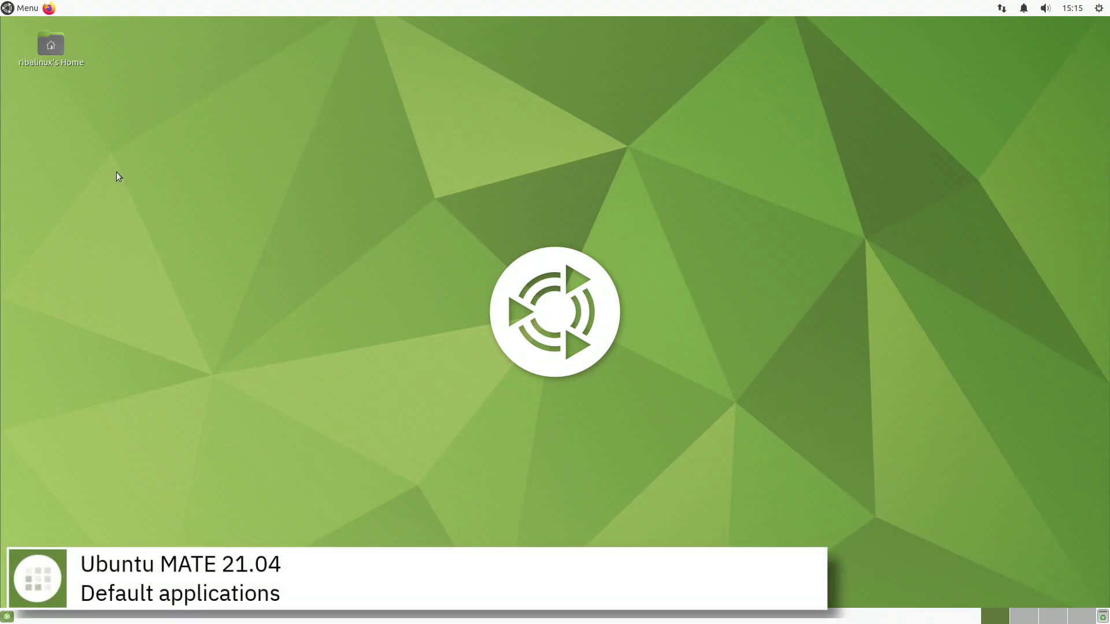
- Launch MATE Calculator from Accessories and move it toward the desktop centre
click(9, 12)
click(30, 97)
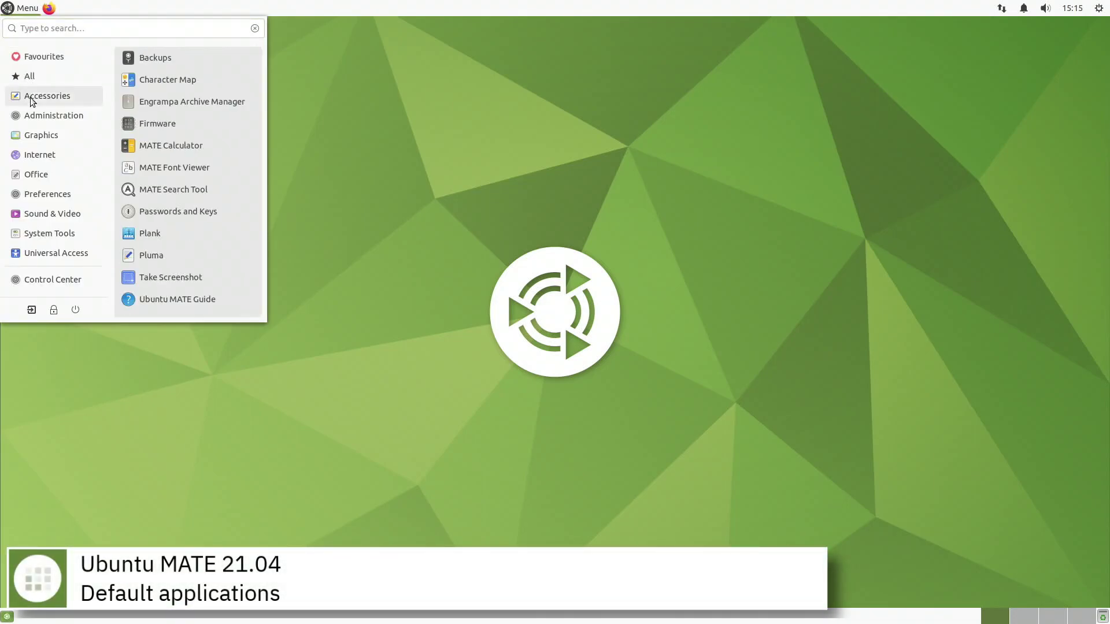
click(200, 145)
drag(120, 65, 263, 225)
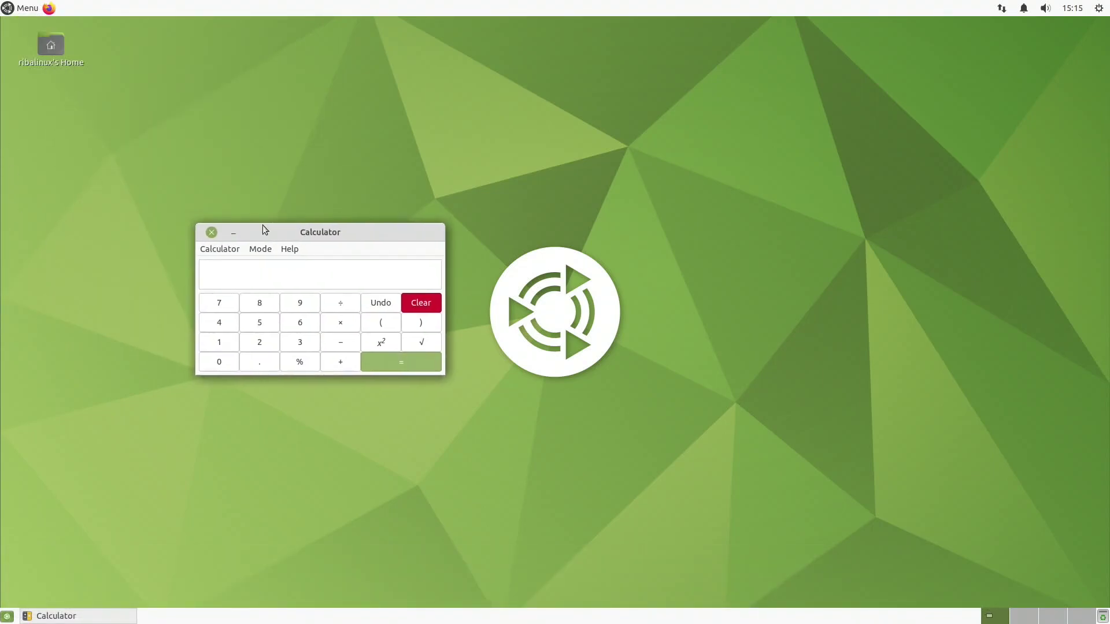